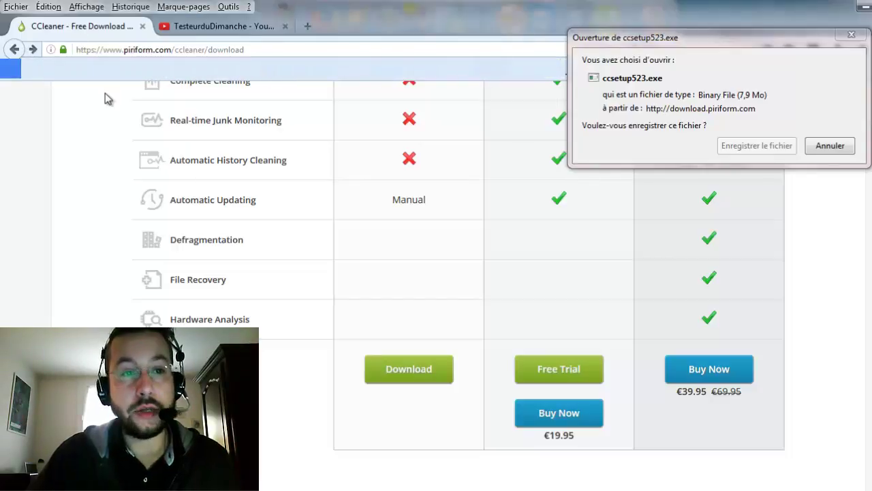
{"action": "scroll", "coordinate": [118, 119], "scroll_direction": "up", "scroll_amount": 3}
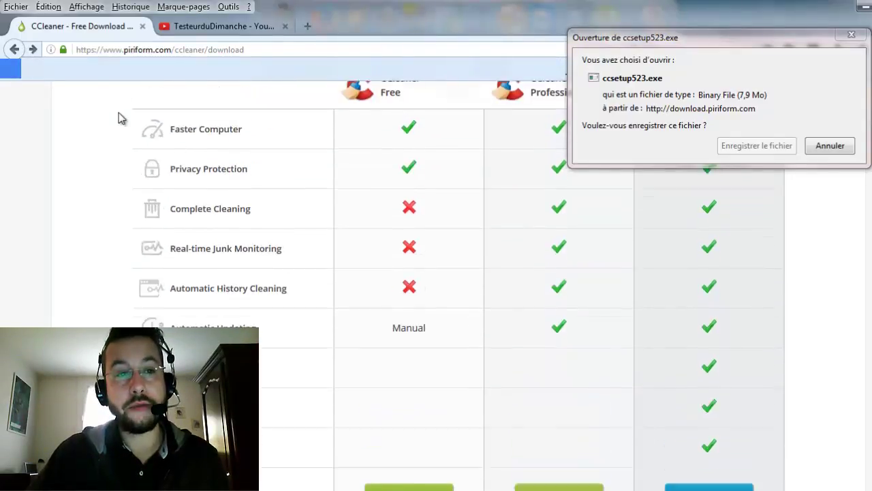
{"action": "scroll", "coordinate": [120, 118], "scroll_direction": "up", "scroll_amount": 1}
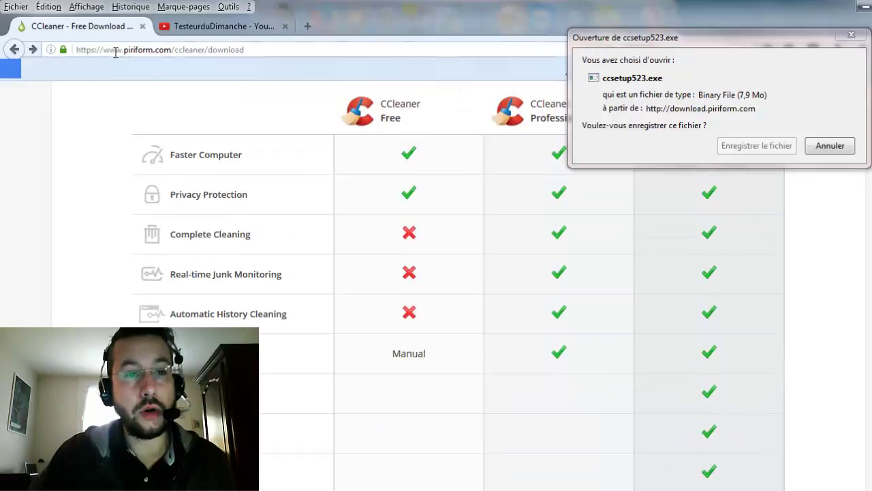
{"action": "left_click_drag", "start_coordinate": [107, 53], "coordinate": [144, 52]}
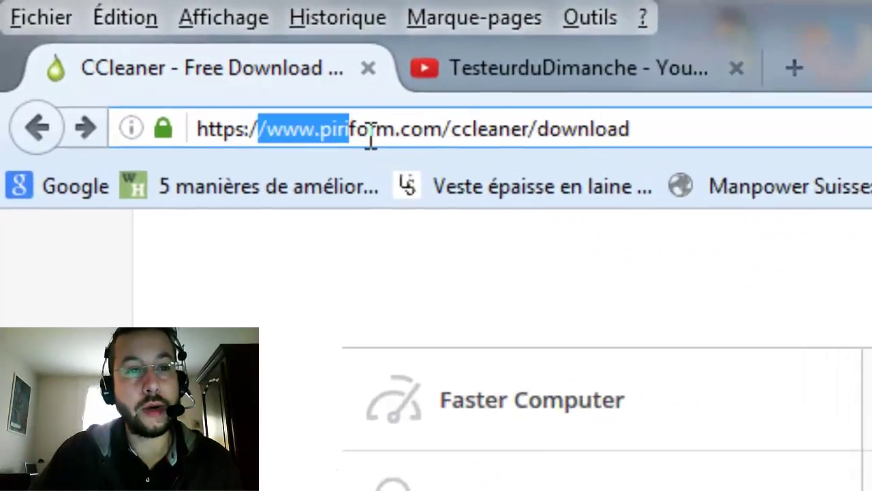
{"action": "left_click_drag", "start_coordinate": [370, 136], "coordinate": [445, 136]}
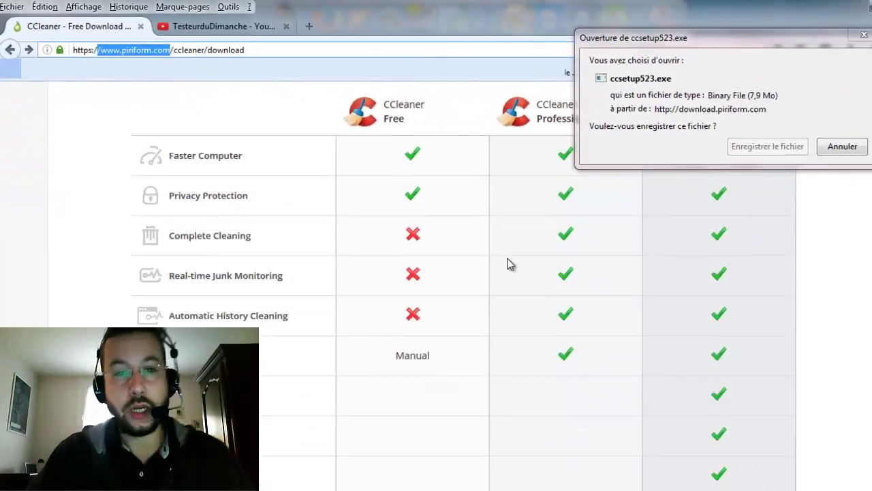
{"action": "scroll", "coordinate": [477, 246], "scroll_direction": "down", "scroll_amount": 3}
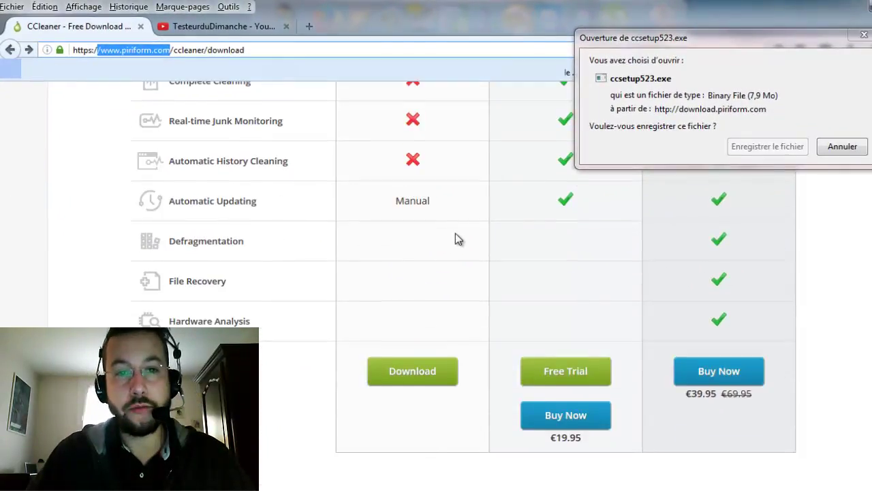
{"action": "scroll", "coordinate": [455, 233], "scroll_direction": "up", "scroll_amount": 5}
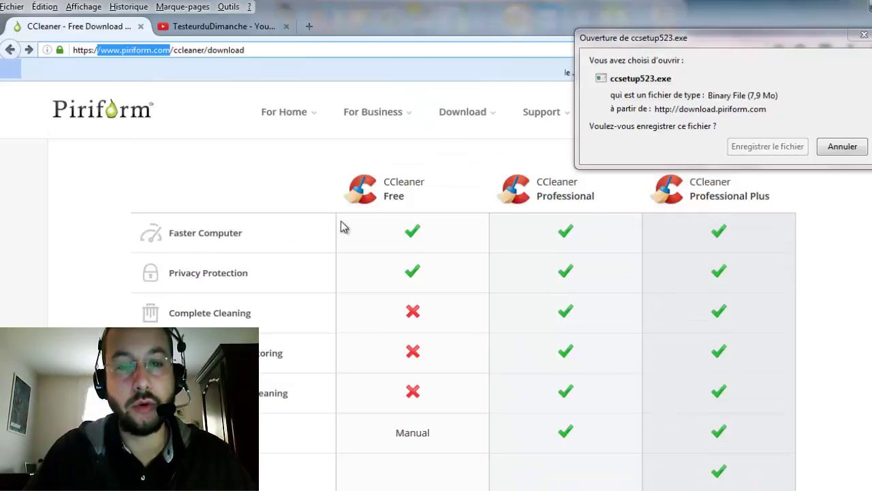
{"action": "scroll", "coordinate": [356, 236], "scroll_direction": "down", "scroll_amount": 2}
{"action": "scroll", "coordinate": [360, 238], "scroll_direction": "down", "scroll_amount": 4}
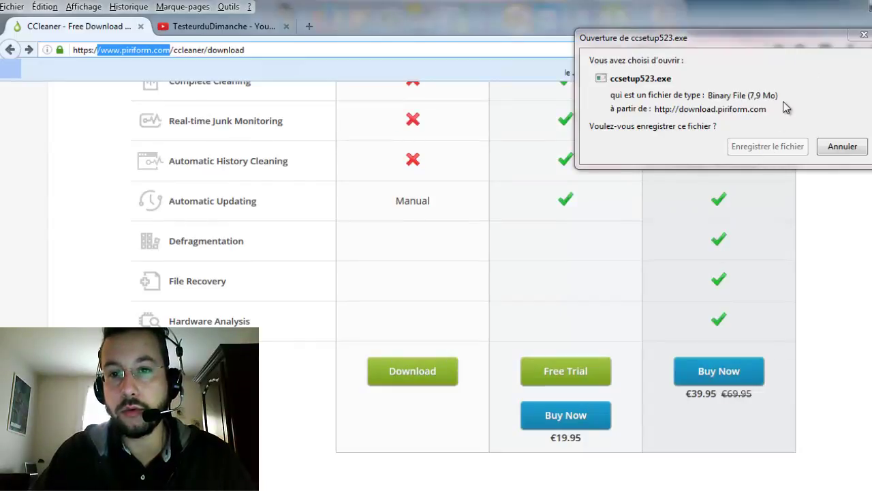
- Save ccsetup523.exe and run the downloaded installer
{"action": "left_click", "coordinate": [779, 149]}
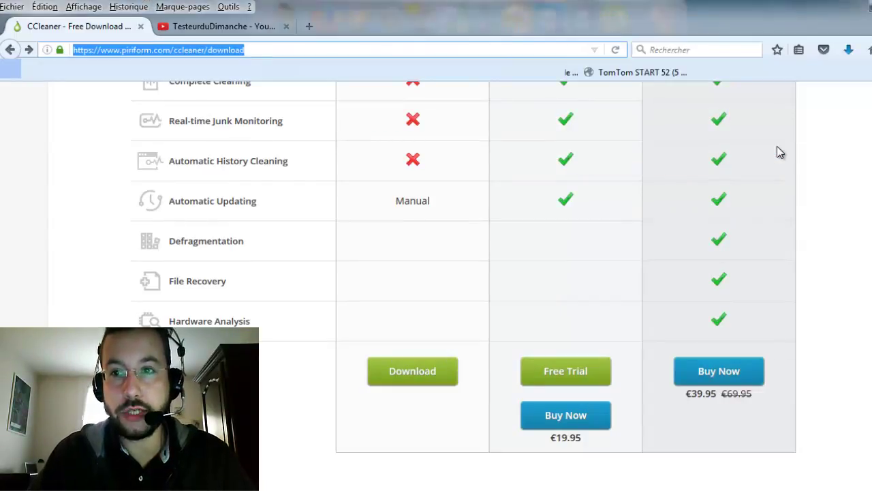
{"action": "left_click", "coordinate": [849, 53]}
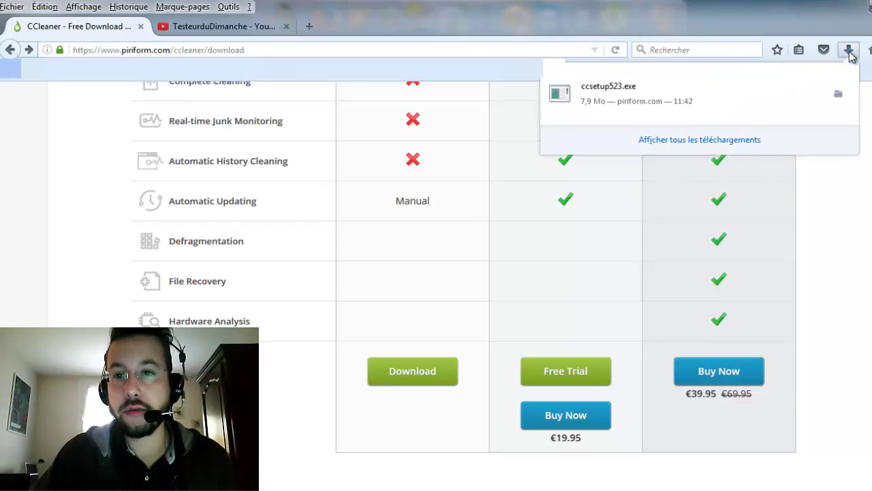
{"action": "left_click", "coordinate": [625, 95]}
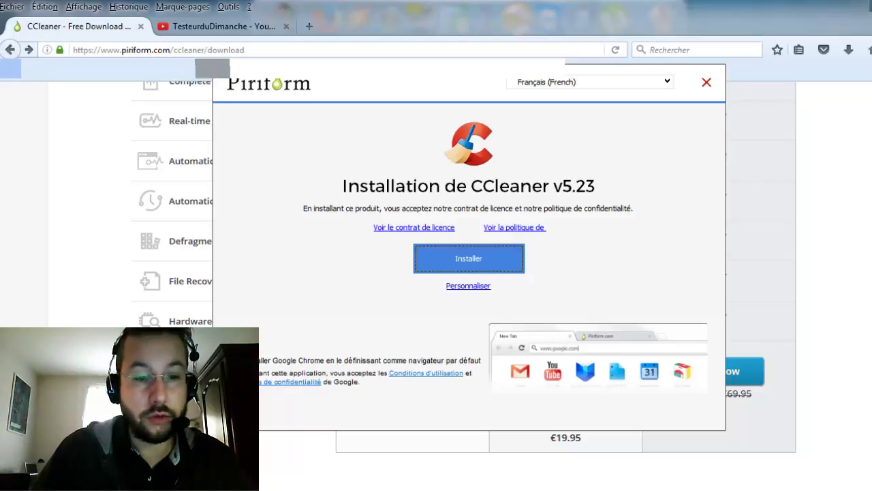
- Install CCleaner v5.23 with the French language setting and launch it without showing the release notes
{"action": "left_click", "coordinate": [475, 264]}
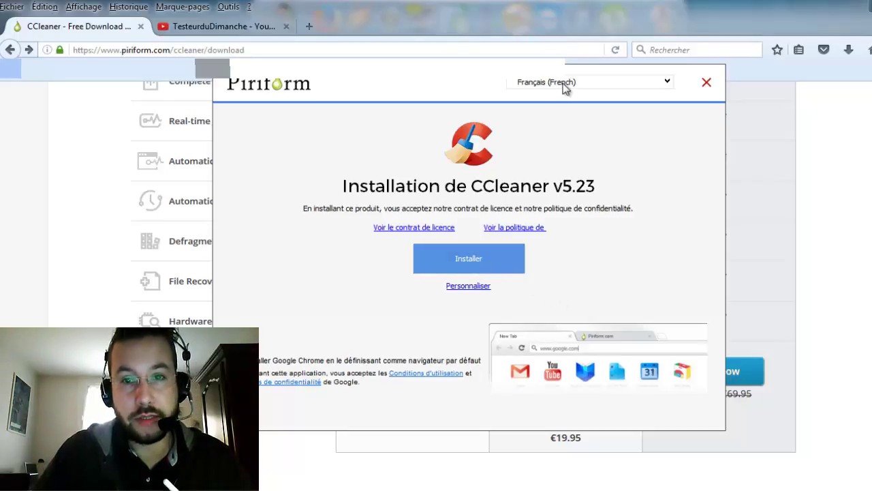
{"action": "left_click", "coordinate": [457, 264]}
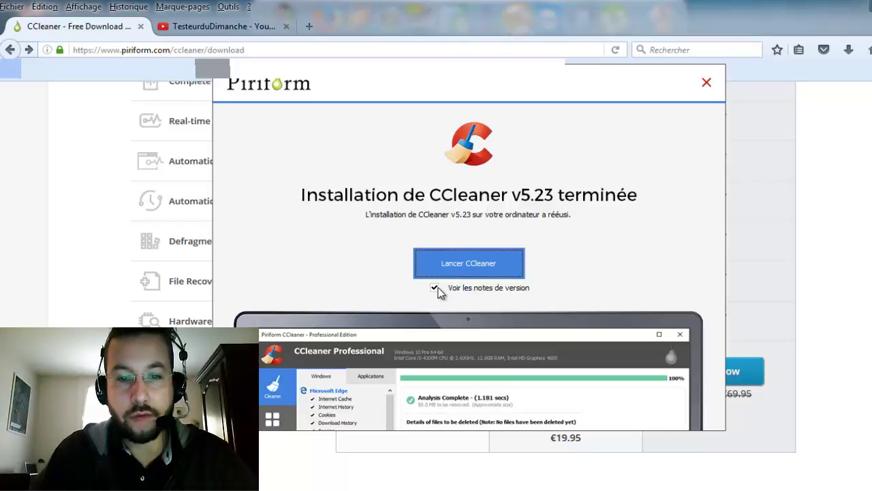
{"action": "left_click", "coordinate": [436, 292]}
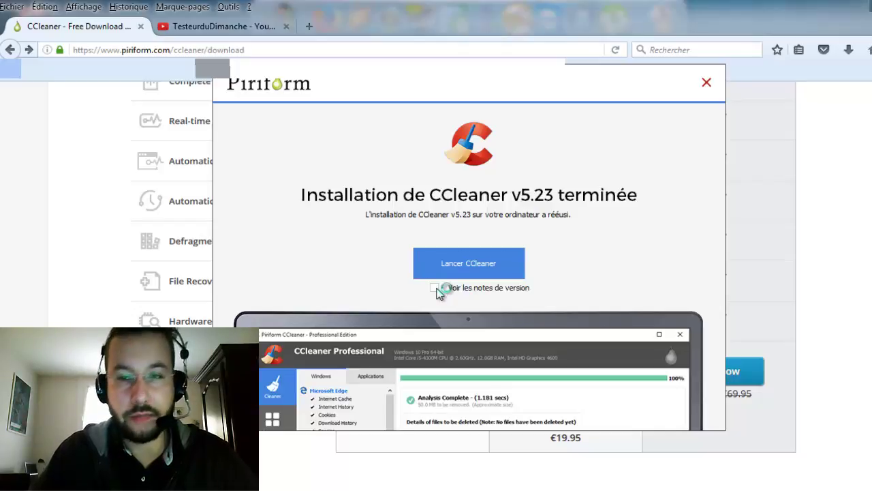
{"action": "left_click", "coordinate": [473, 263]}
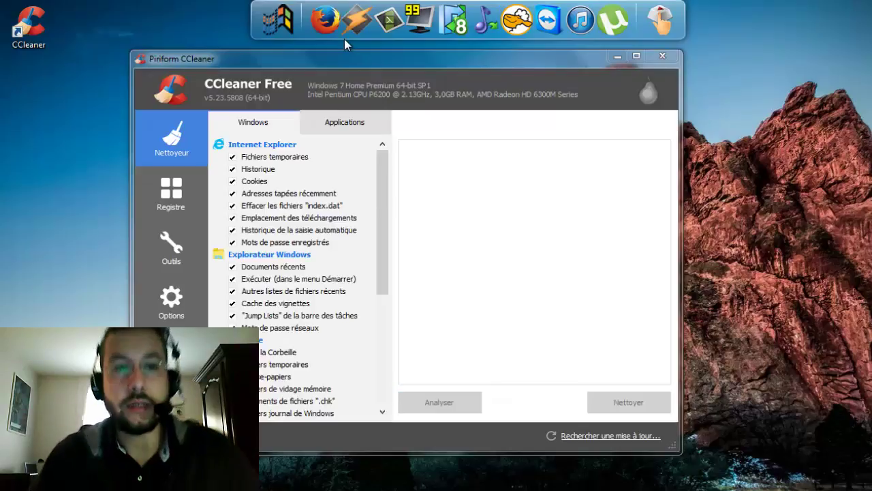
- Look through the Nettoyeur, Registre and Outils sections of CCleaner
{"action": "left_click_drag", "start_coordinate": [355, 63], "coordinate": [393, 62]}
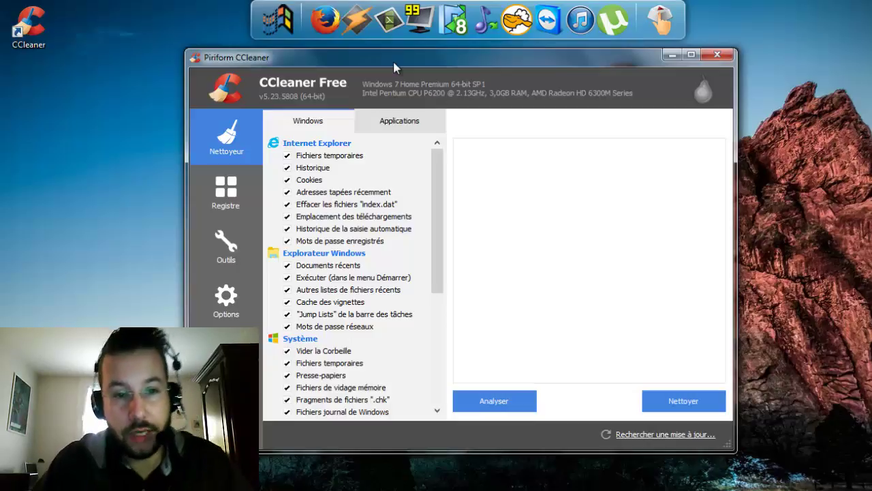
{"action": "left_click", "coordinate": [223, 199]}
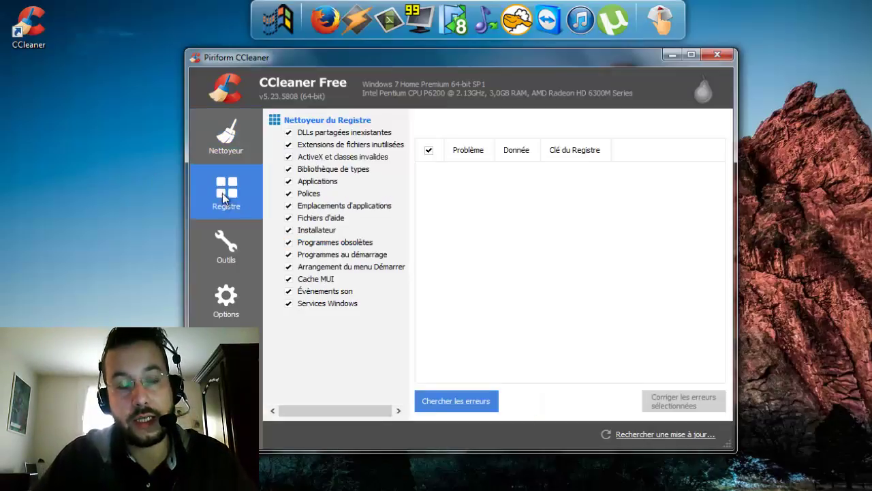
{"action": "left_click", "coordinate": [225, 151]}
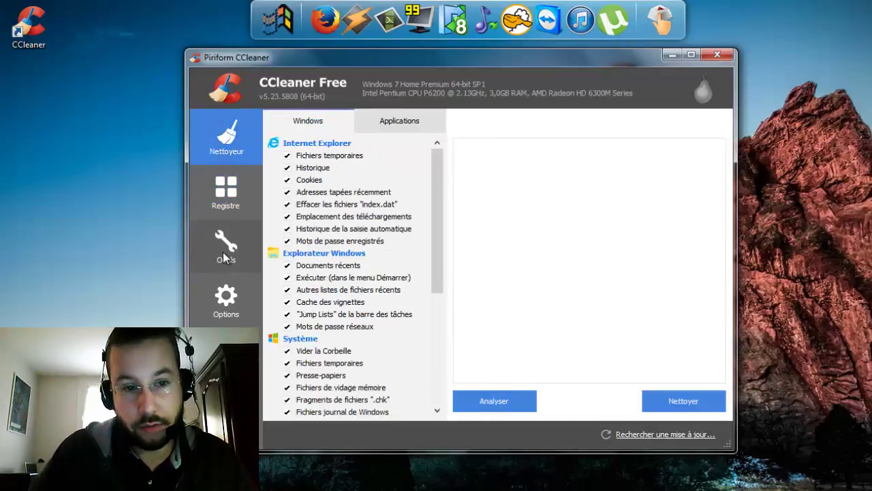
{"action": "left_click", "coordinate": [235, 198]}
{"action": "left_click", "coordinate": [239, 246]}
- Set the deletion mode to Effacement normal (rapide) in CCleaner's basic settings
{"action": "left_click", "coordinate": [240, 303]}
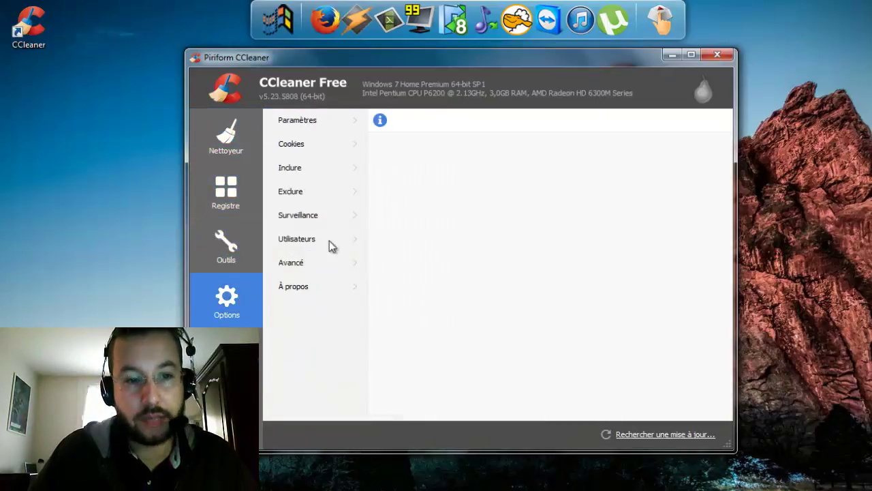
{"action": "left_click", "coordinate": [300, 120]}
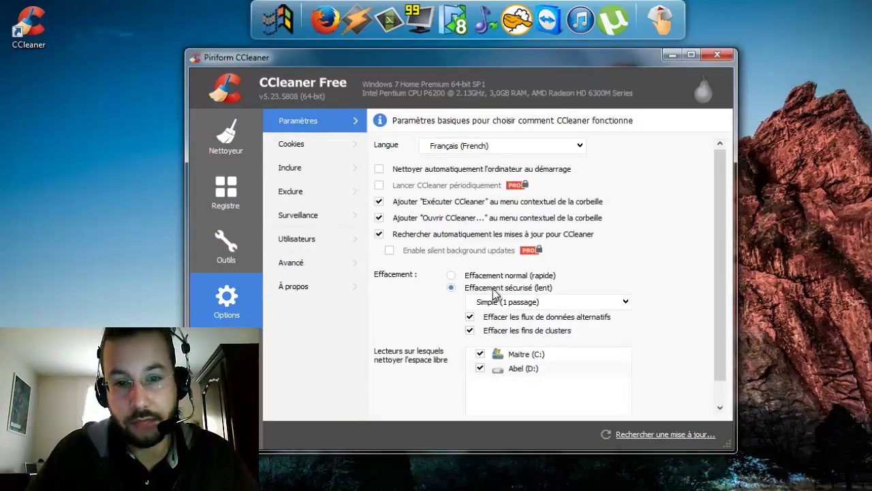
{"action": "left_click", "coordinate": [451, 276]}
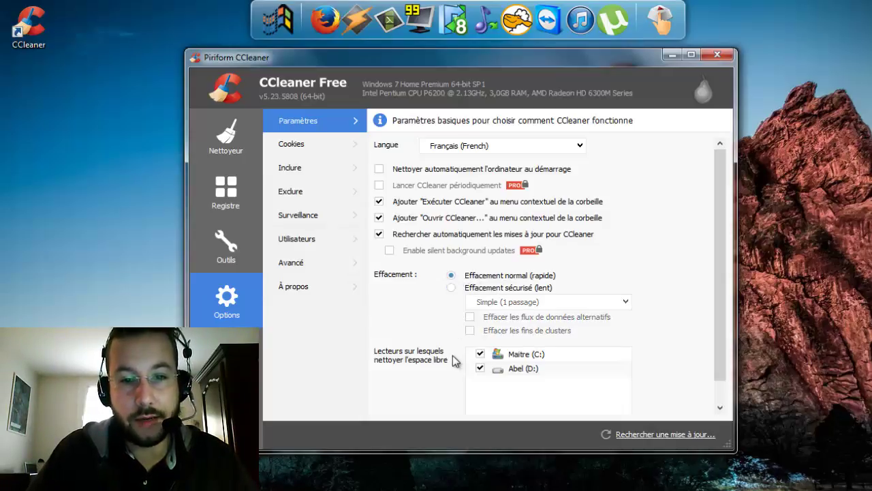
{"action": "left_click", "coordinate": [452, 288]}
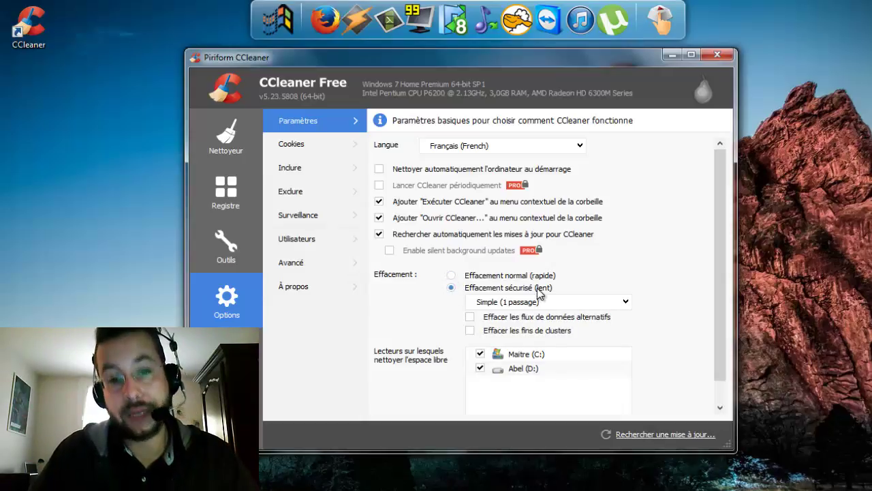
{"action": "left_click", "coordinate": [452, 276]}
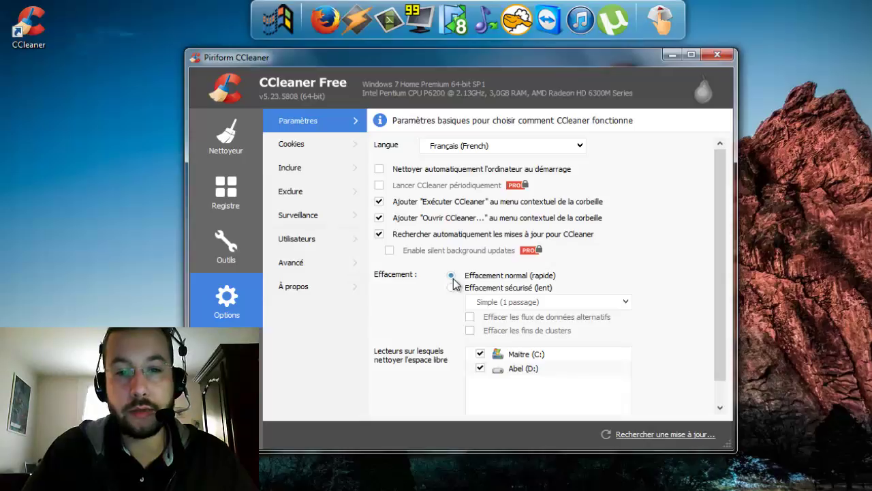
- Run the cleaner with the checked Windows items and review the details of the deleted files
{"action": "left_click", "coordinate": [230, 151]}
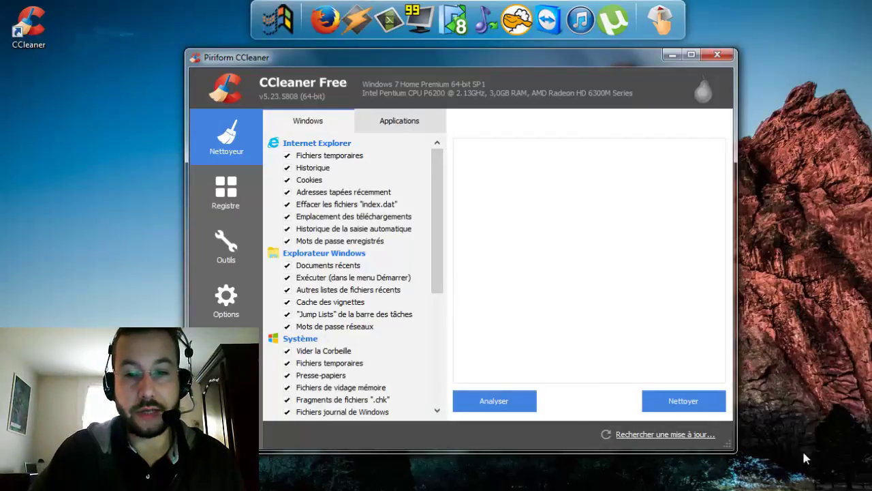
{"action": "left_click", "coordinate": [692, 405]}
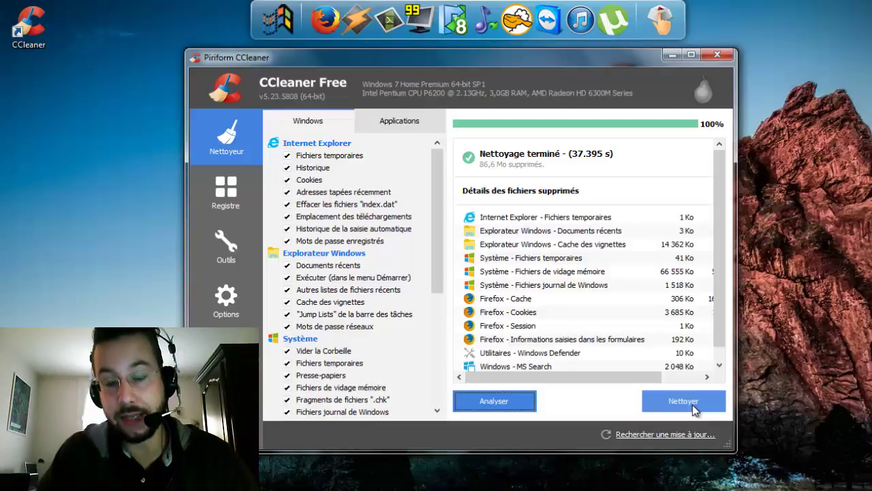
{"action": "left_click_drag", "start_coordinate": [720, 337], "coordinate": [727, 305]}
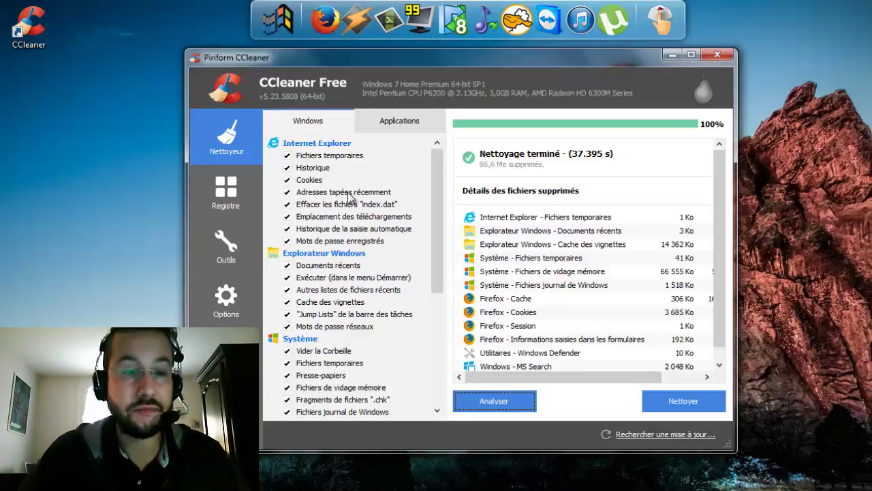
- Scan the registry for errors with all registry cleaner categories checked
{"action": "left_click", "coordinate": [241, 201]}
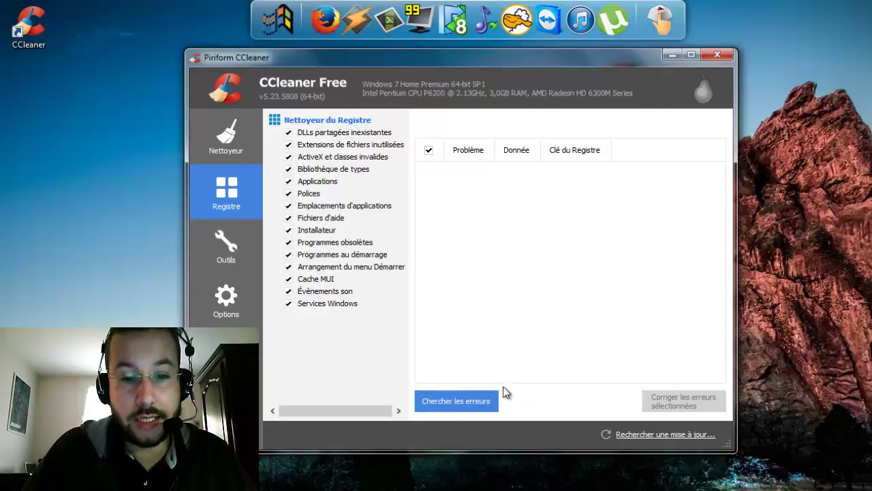
{"action": "left_click", "coordinate": [458, 403]}
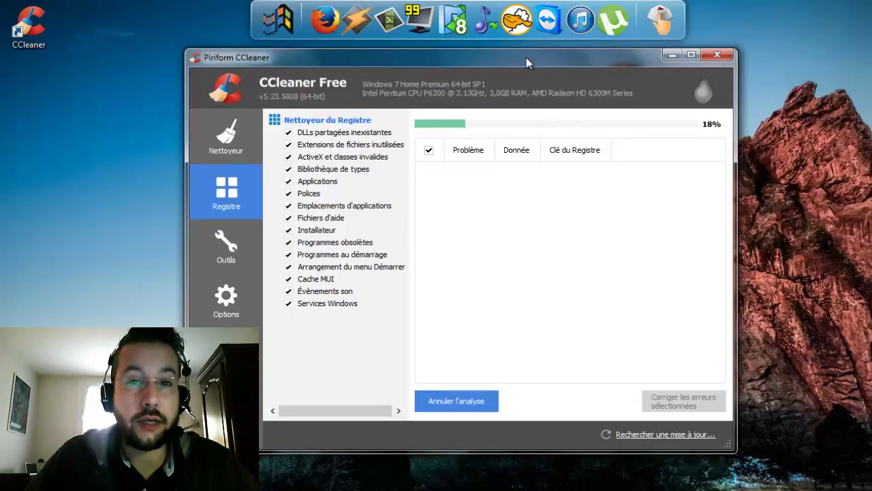
{"action": "left_click_drag", "start_coordinate": [527, 58], "coordinate": [522, 63]}
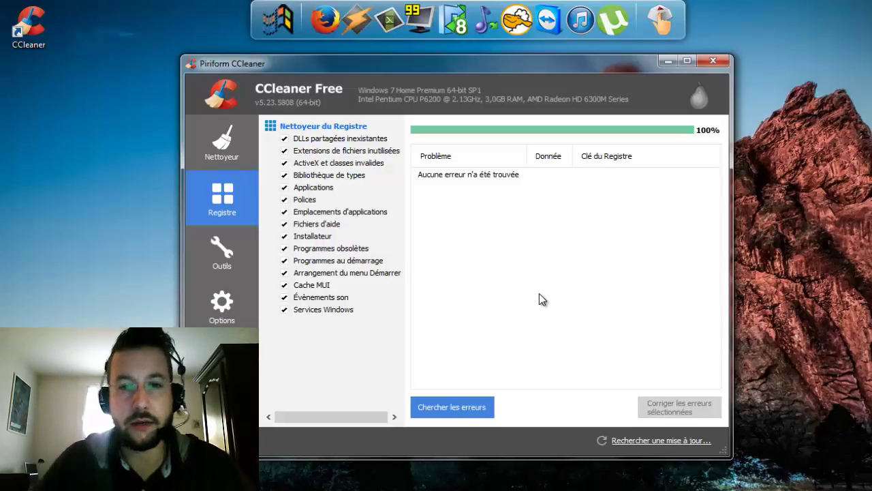
- Browse the list of installed programs in the program uninstall tool
{"action": "left_click", "coordinate": [246, 249]}
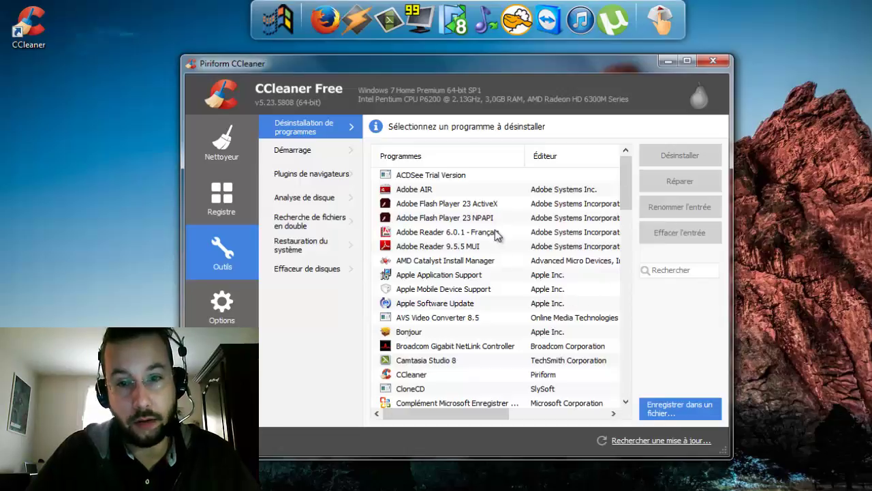
{"action": "scroll", "coordinate": [496, 235], "scroll_direction": "down", "scroll_amount": 2}
{"action": "scroll", "coordinate": [494, 243], "scroll_direction": "down", "scroll_amount": 1}
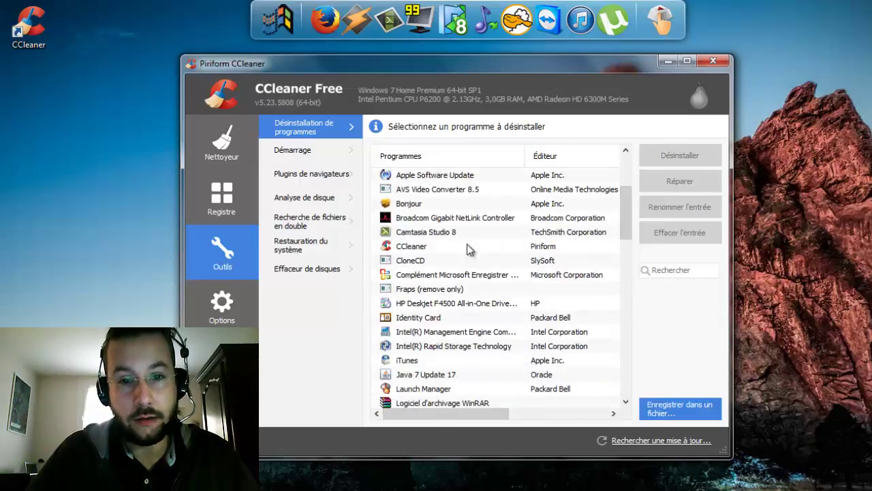
{"action": "scroll", "coordinate": [442, 335], "scroll_direction": "up", "scroll_amount": 2}
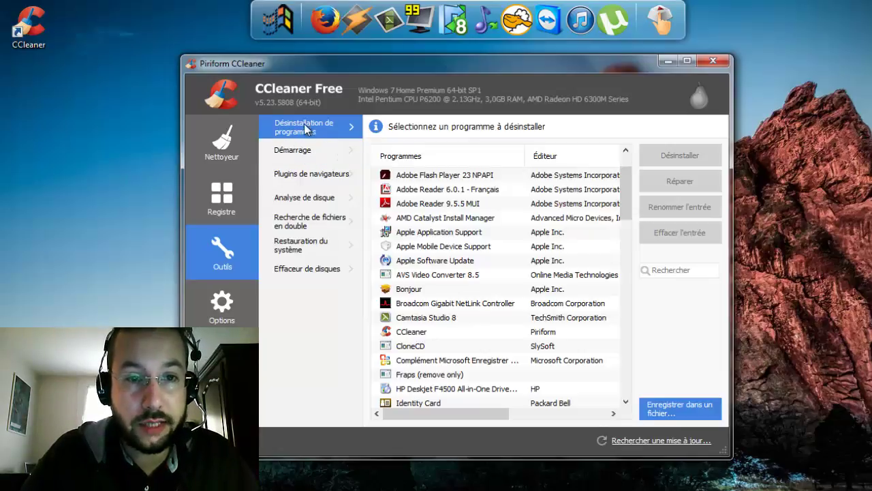
- Examine the Windows startup programs, selecting the CCleaner Monitoring, Trend Micro Client Framework and Platinum entries in turn
{"action": "left_click", "coordinate": [314, 152]}
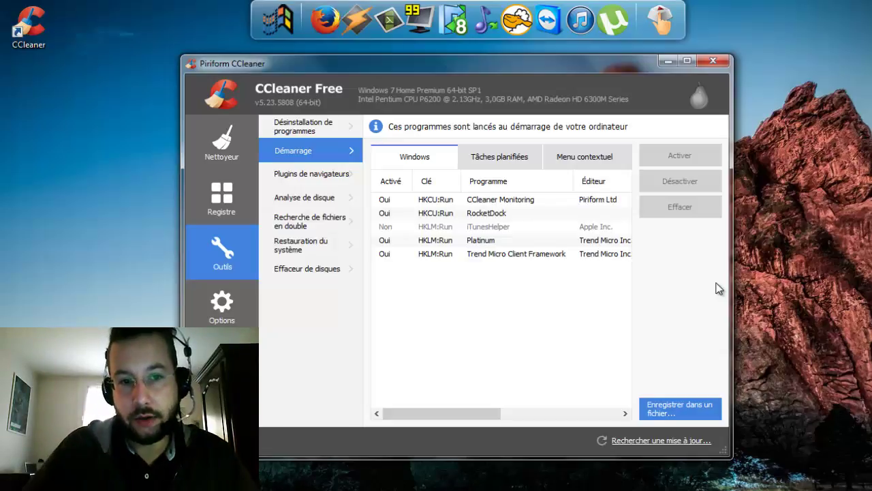
{"action": "left_click_drag", "start_coordinate": [530, 62], "coordinate": [497, 72]}
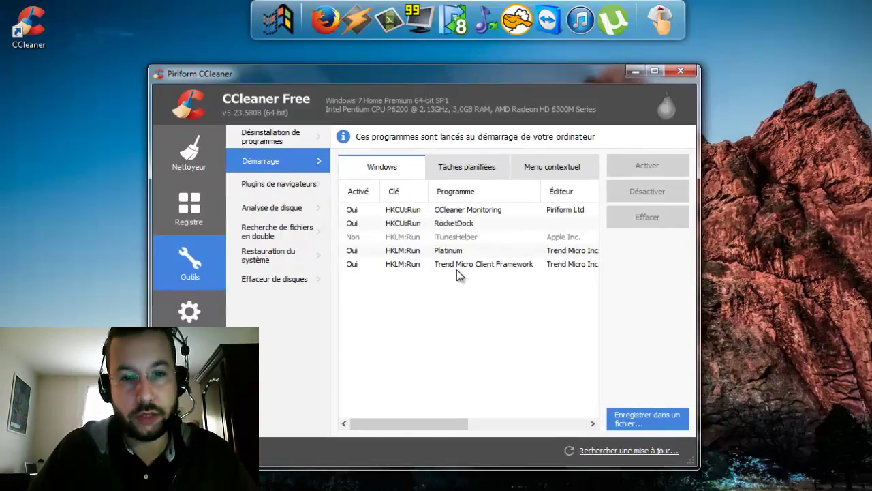
{"action": "left_click", "coordinate": [474, 210]}
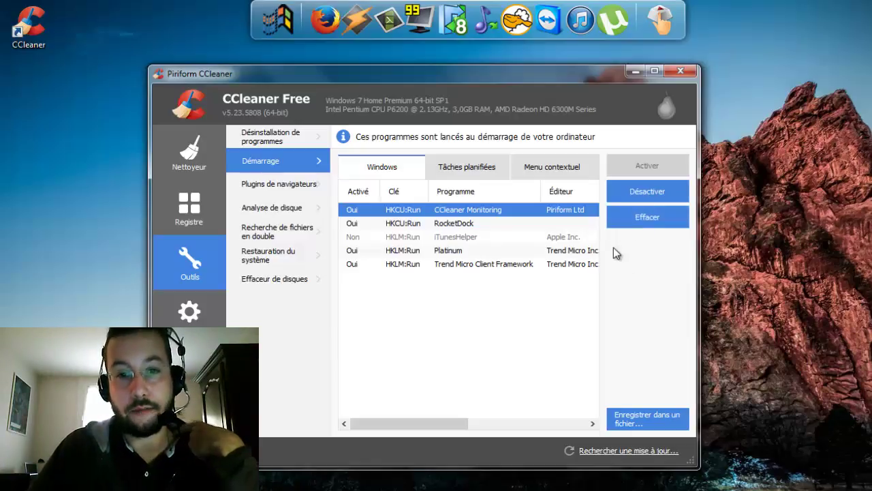
{"action": "left_click", "coordinate": [455, 267]}
{"action": "left_click", "coordinate": [450, 251]}
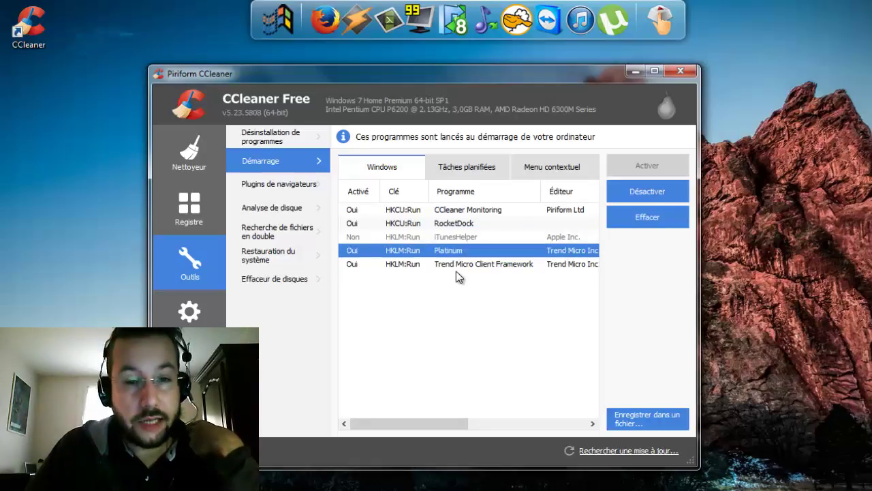
- Delete the iTunesHelper entry from the Windows startup programs and confirm its permanent removal
{"action": "left_click", "coordinate": [355, 264]}
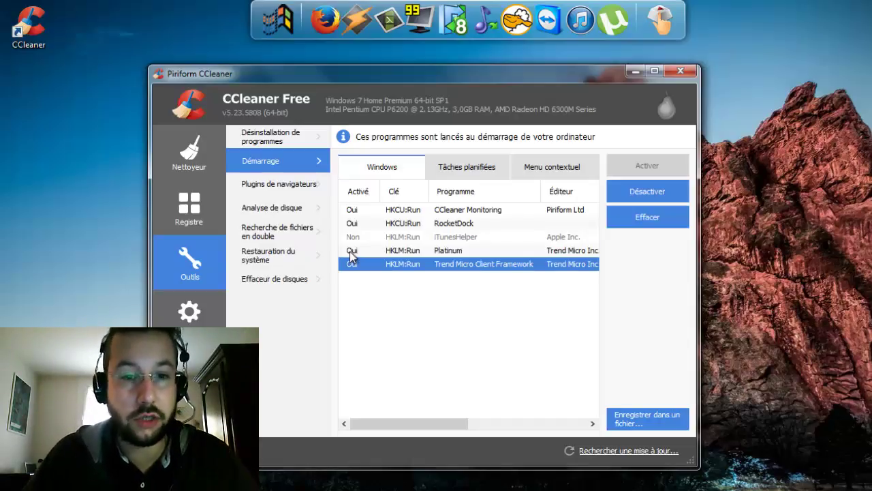
{"action": "left_click", "coordinate": [490, 236]}
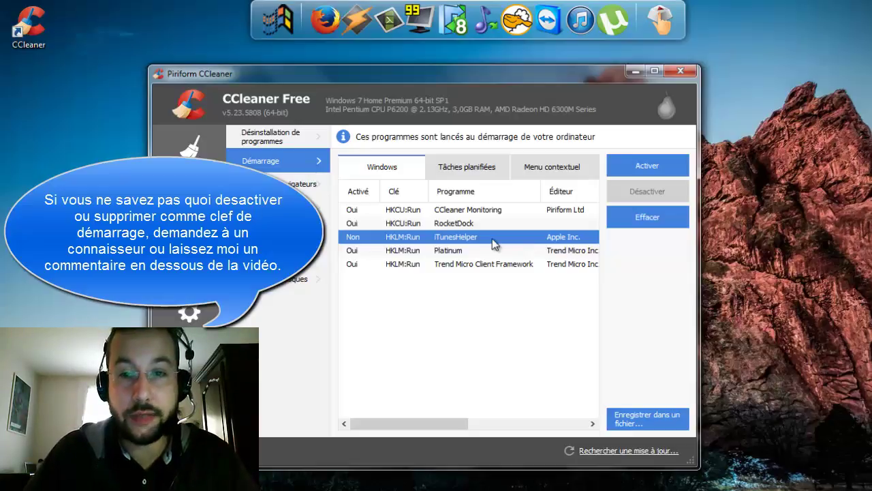
{"action": "left_click", "coordinate": [463, 308]}
{"action": "left_click", "coordinate": [469, 238]}
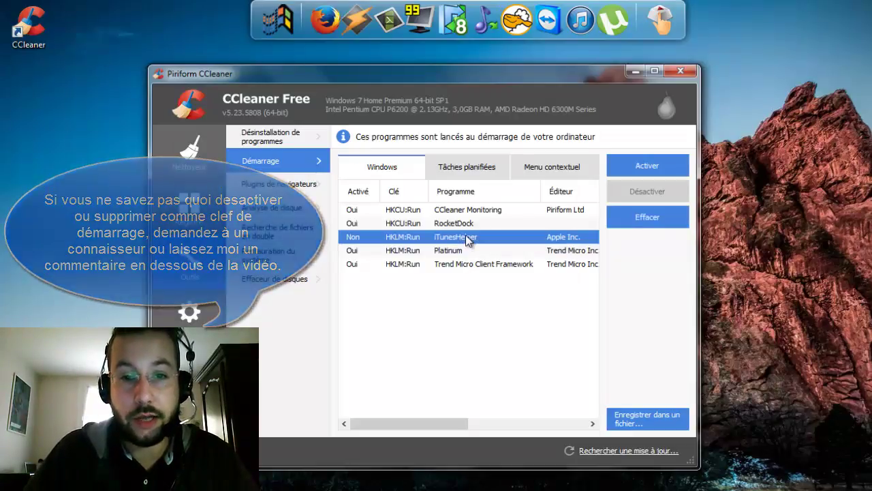
{"action": "left_click", "coordinate": [648, 217]}
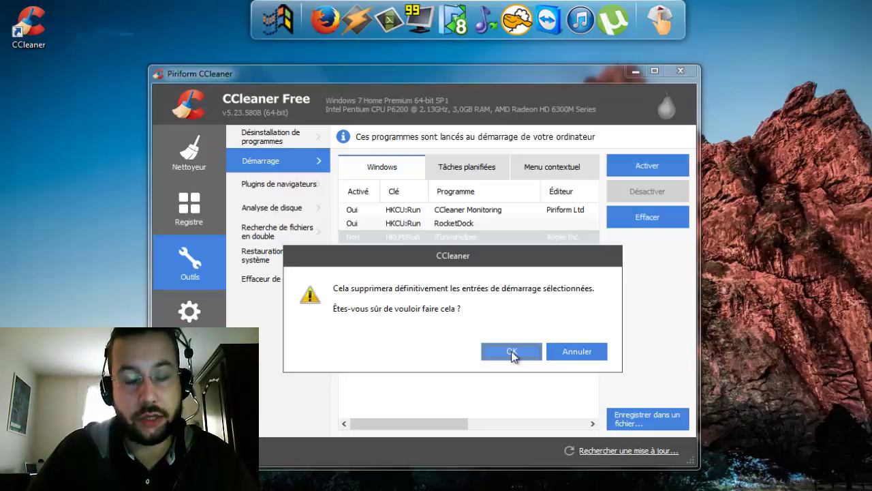
{"action": "left_click", "coordinate": [513, 353]}
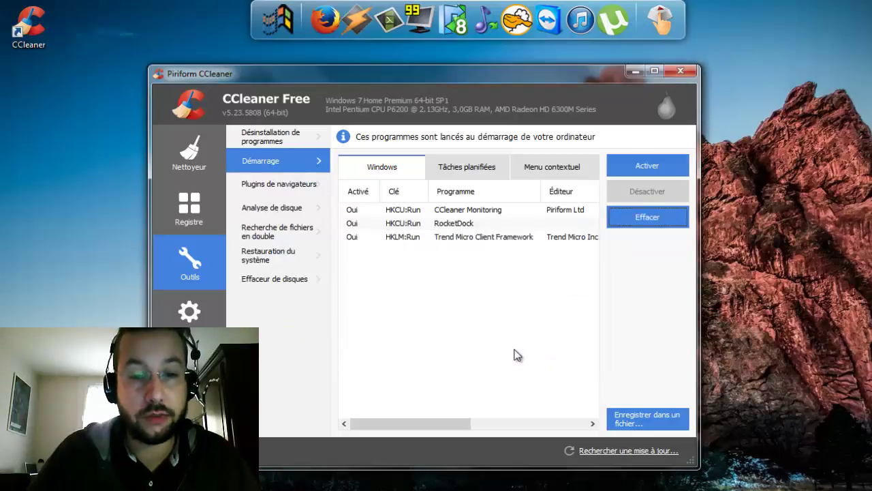
- Disable the CCleaner Monitoring startup entry and delete it from the Windows startup programs
{"action": "left_click", "coordinate": [450, 213]}
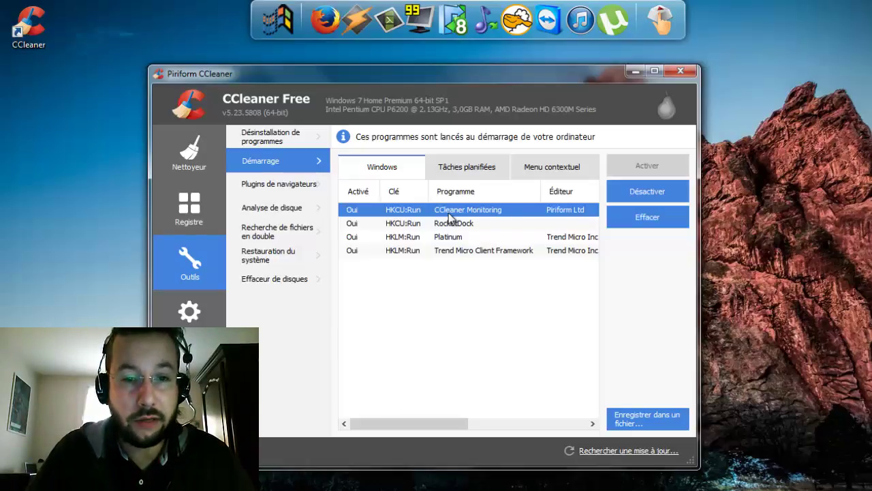
{"action": "left_click", "coordinate": [659, 192]}
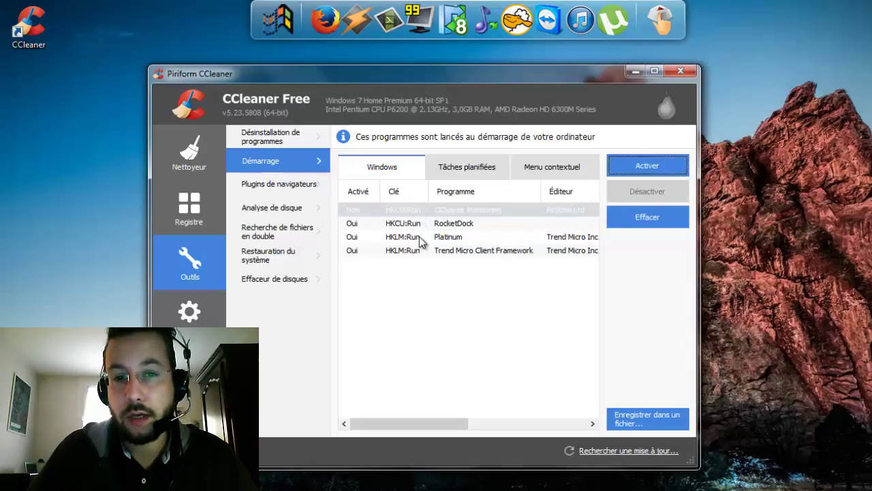
{"action": "left_click", "coordinate": [446, 221]}
{"action": "left_click", "coordinate": [460, 210]}
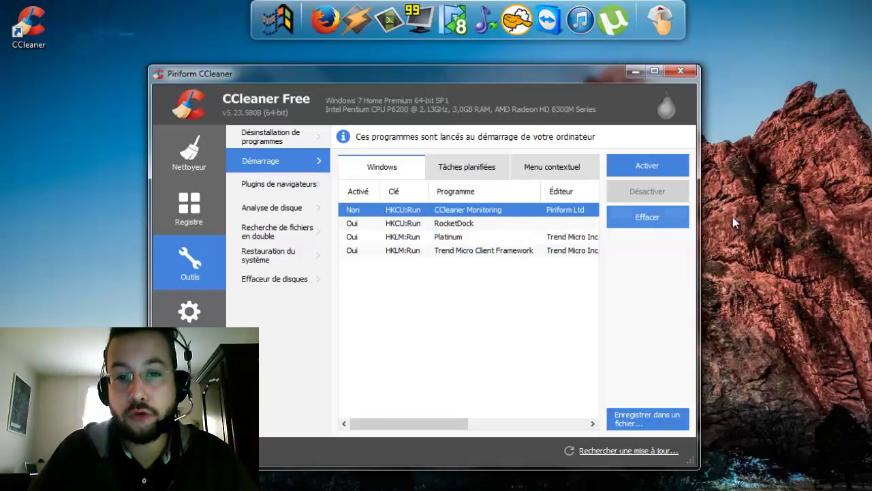
{"action": "left_click", "coordinate": [657, 213]}
{"action": "left_click", "coordinate": [494, 312]}
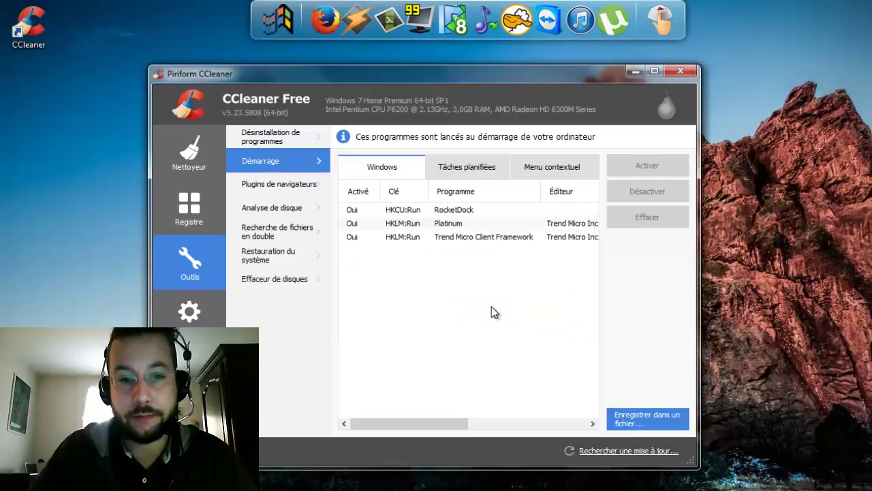
- Choose secure deletion (Effacement sécurisé) in the basic settings and close CCleaner
{"action": "left_click", "coordinate": [187, 315]}
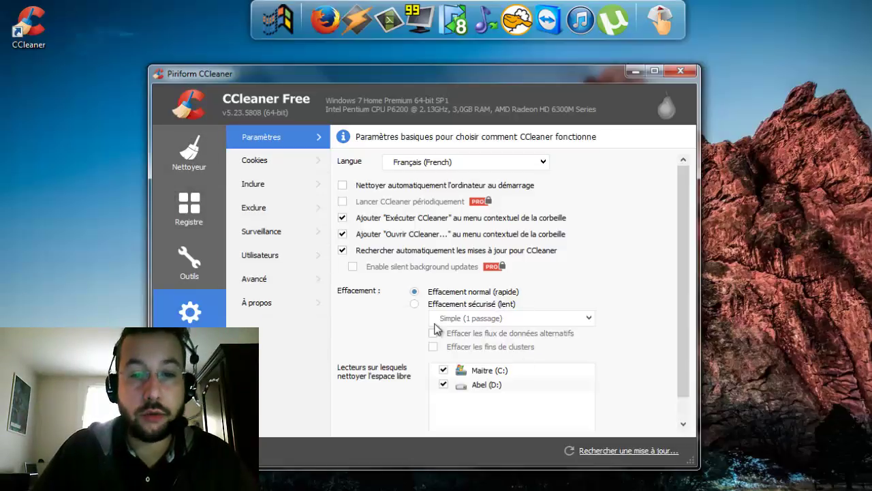
{"action": "left_click", "coordinate": [415, 304]}
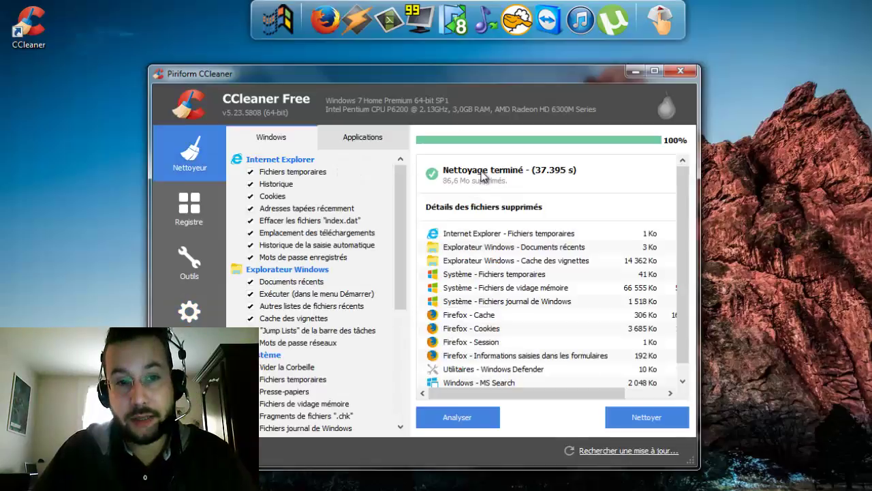
{"action": "left_click", "coordinate": [682, 73]}
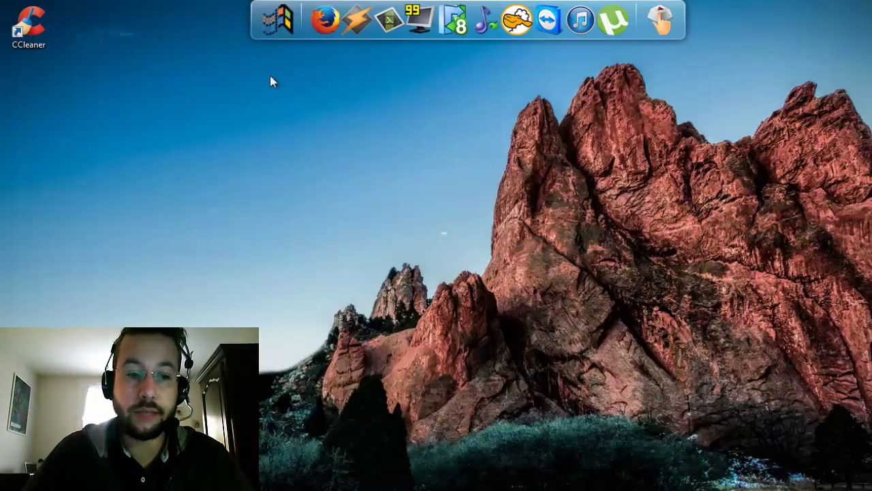
- Switch to Firefox, search Google for "microsoft essential security" and open Microsoft's Security Essentials download page
{"action": "left_click", "coordinate": [326, 21]}
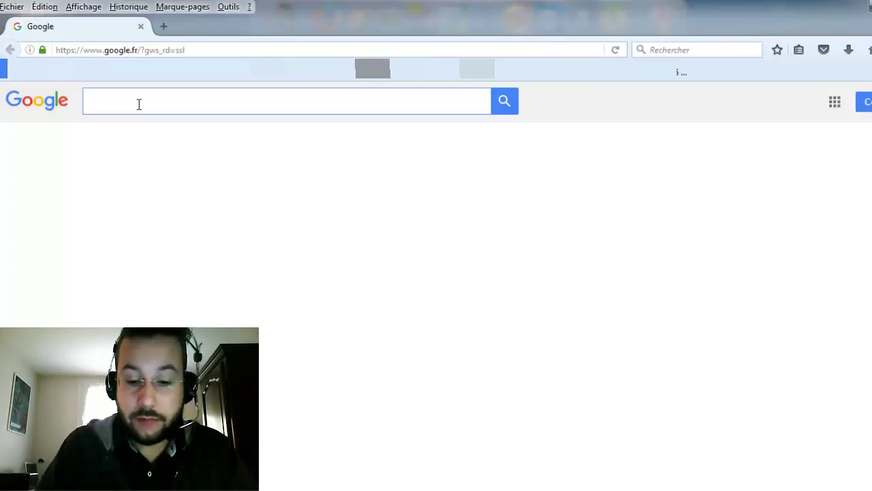
{"action": "type", "text": "microsoft "}
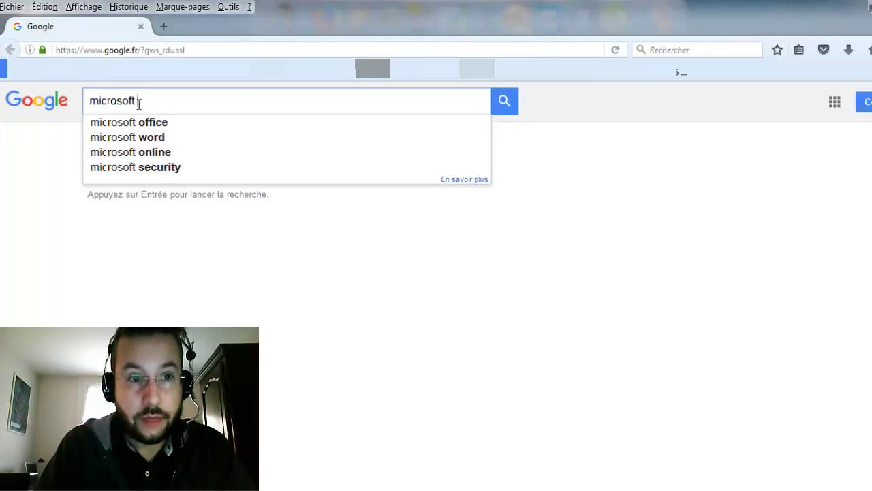
{"action": "type", "text": "essent"}
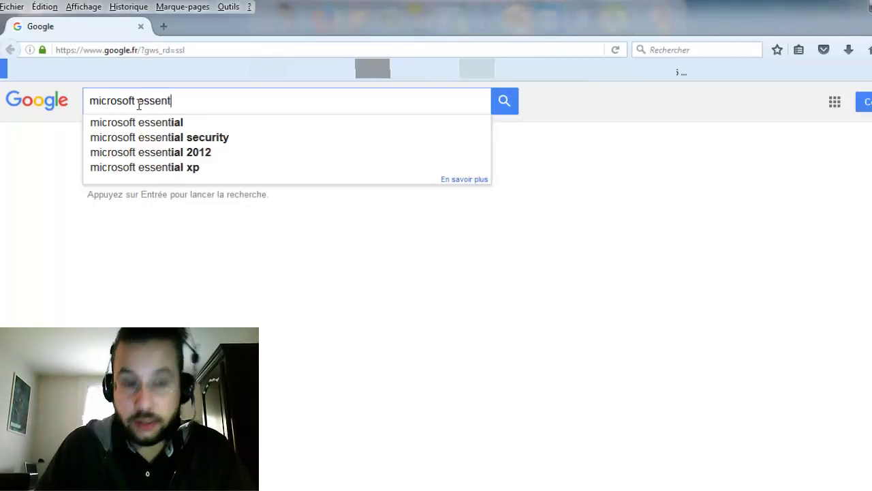
{"action": "left_click", "coordinate": [167, 137]}
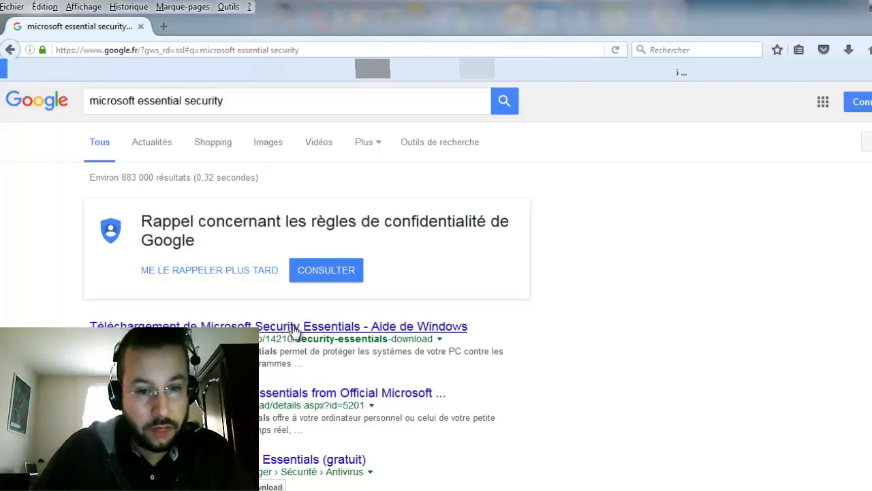
{"action": "left_click", "coordinate": [294, 330]}
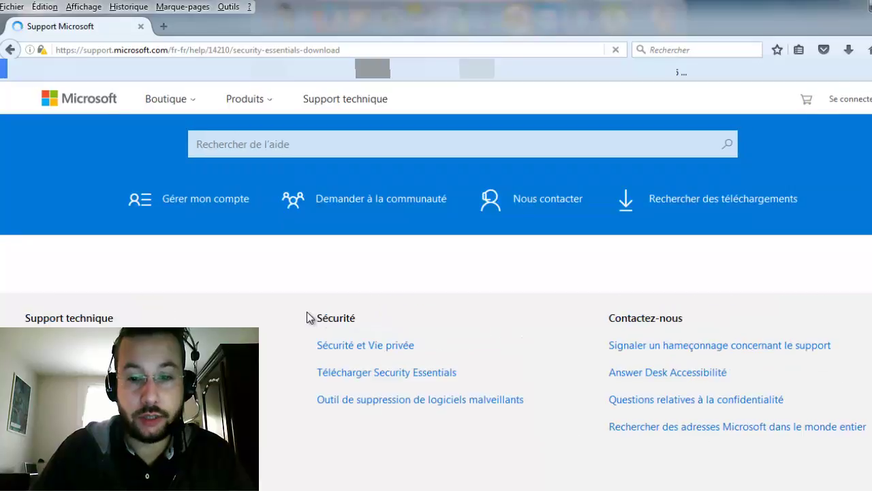
- Examine which Windows versions Microsoft Security Essentials and Windows Defender cover in the included features table
{"action": "scroll", "coordinate": [460, 311], "scroll_direction": "down", "scroll_amount": 2}
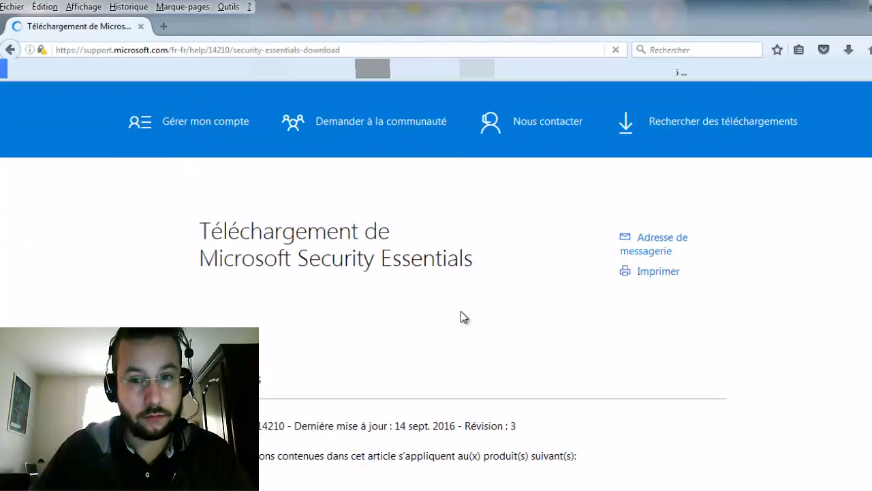
{"action": "scroll", "coordinate": [462, 310], "scroll_direction": "down", "scroll_amount": 2}
{"action": "scroll", "coordinate": [462, 310], "scroll_direction": "down", "scroll_amount": 4}
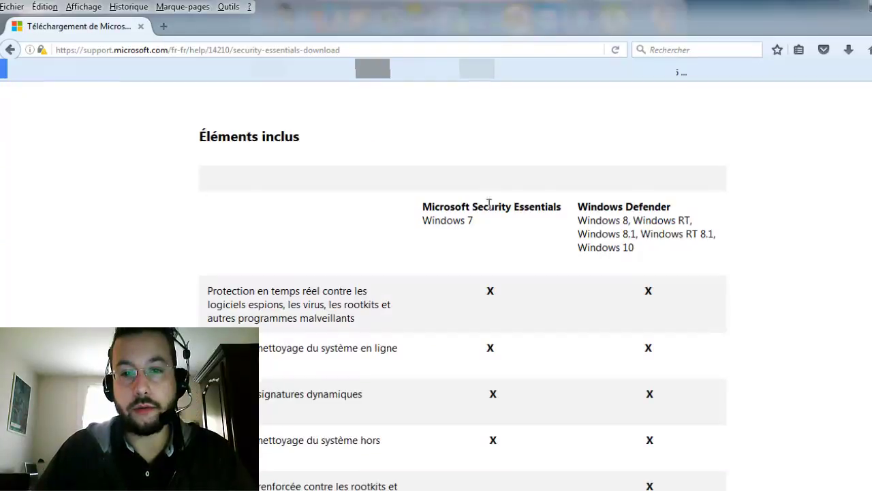
{"action": "left_click_drag", "start_coordinate": [431, 218], "coordinate": [503, 230]}
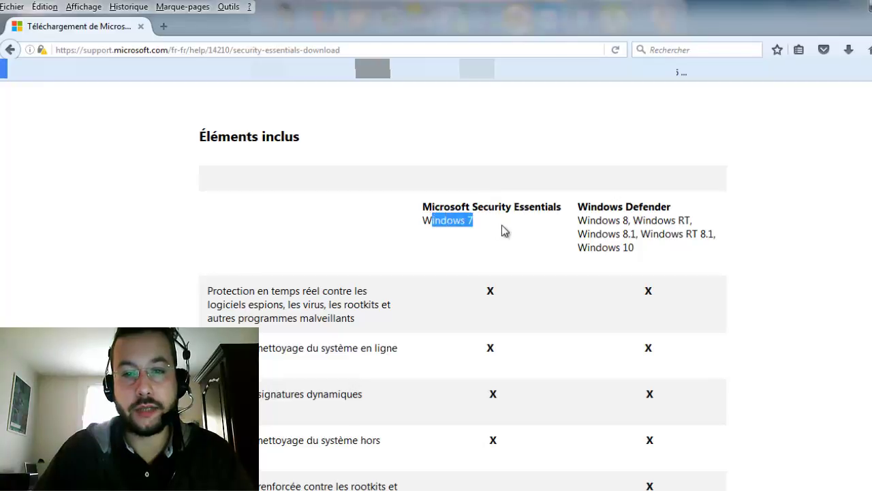
{"action": "left_click", "coordinate": [561, 209]}
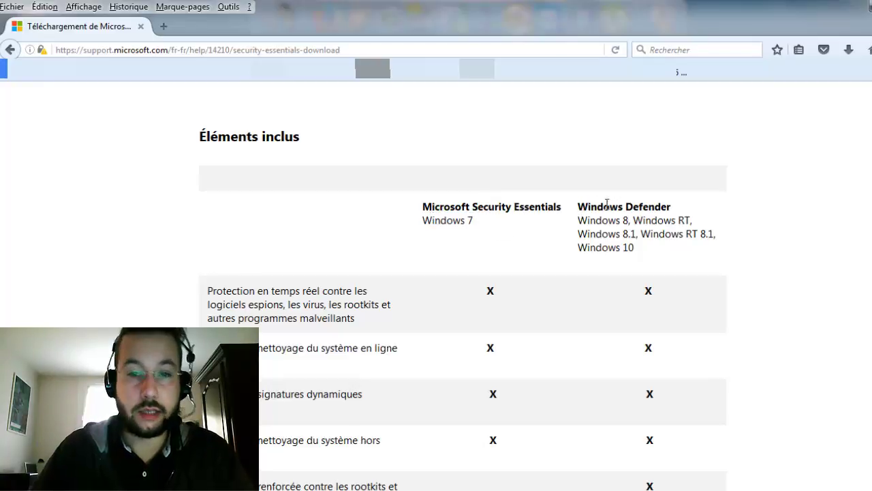
{"action": "left_click_drag", "start_coordinate": [578, 207], "coordinate": [746, 212]}
{"action": "left_click", "coordinate": [749, 217]}
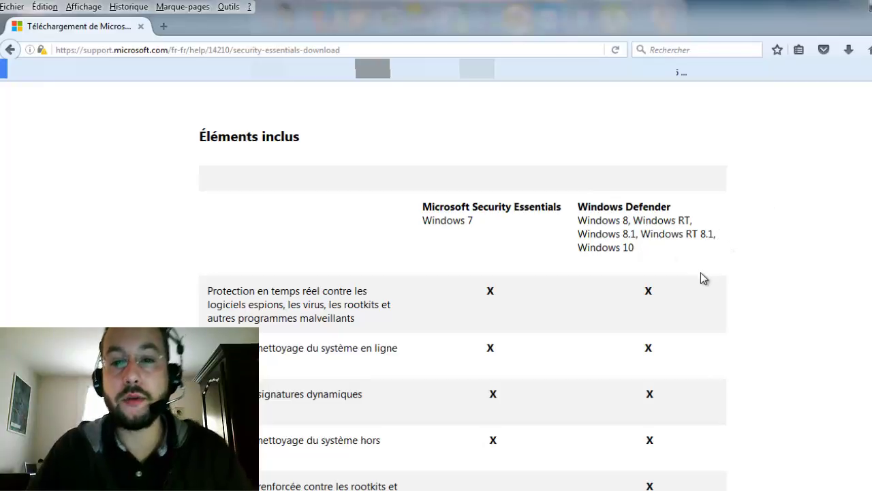
- Read through the Security Essentials download instructions and the 32-bit and 64-bit download links by language
{"action": "scroll", "coordinate": [700, 272], "scroll_direction": "down", "scroll_amount": 2}
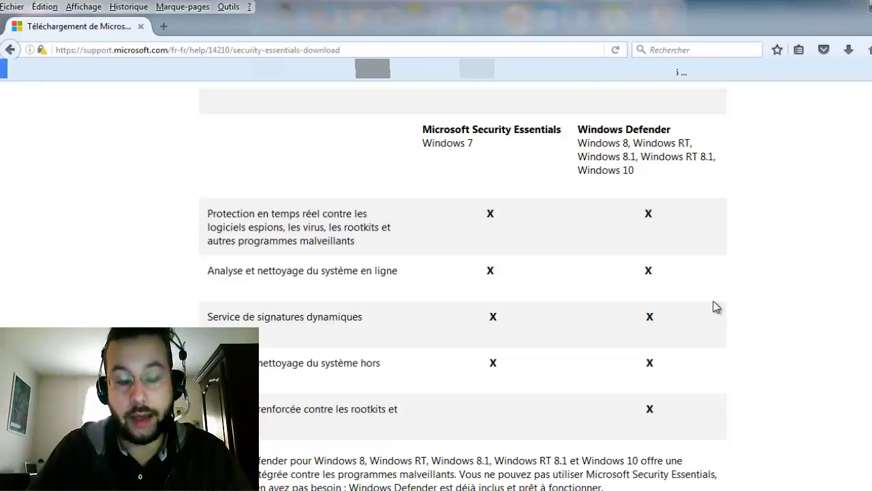
{"action": "scroll", "coordinate": [713, 307], "scroll_direction": "down", "scroll_amount": 2}
{"action": "scroll", "coordinate": [713, 307], "scroll_direction": "down", "scroll_amount": 4}
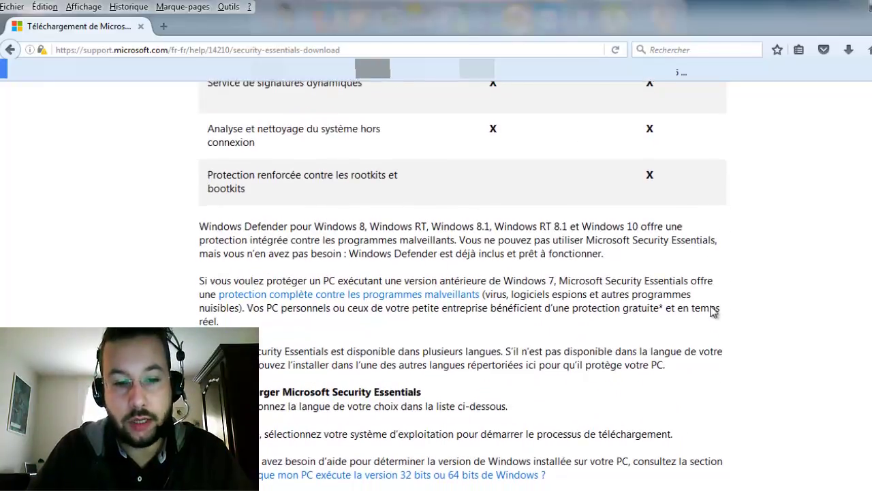
{"action": "scroll", "coordinate": [714, 310], "scroll_direction": "down", "scroll_amount": 9}
{"action": "scroll", "coordinate": [714, 313], "scroll_direction": "down", "scroll_amount": 2}
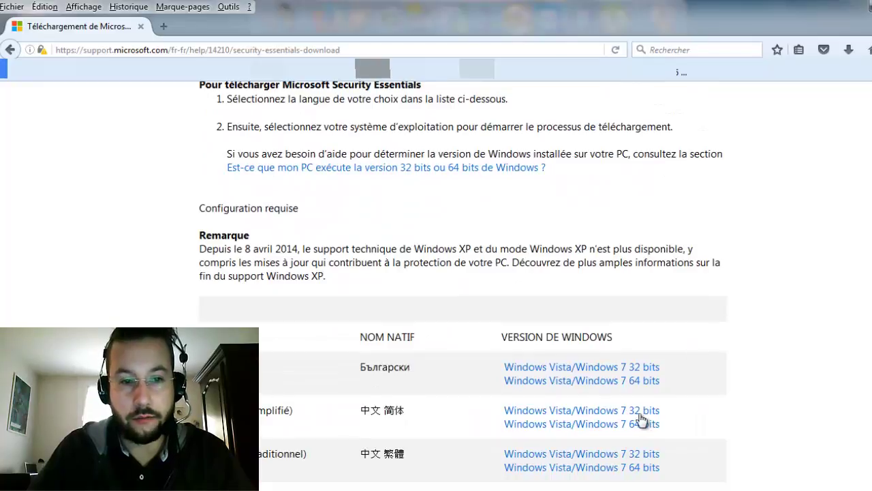
{"action": "scroll", "coordinate": [644, 417], "scroll_direction": "down", "scroll_amount": 10}
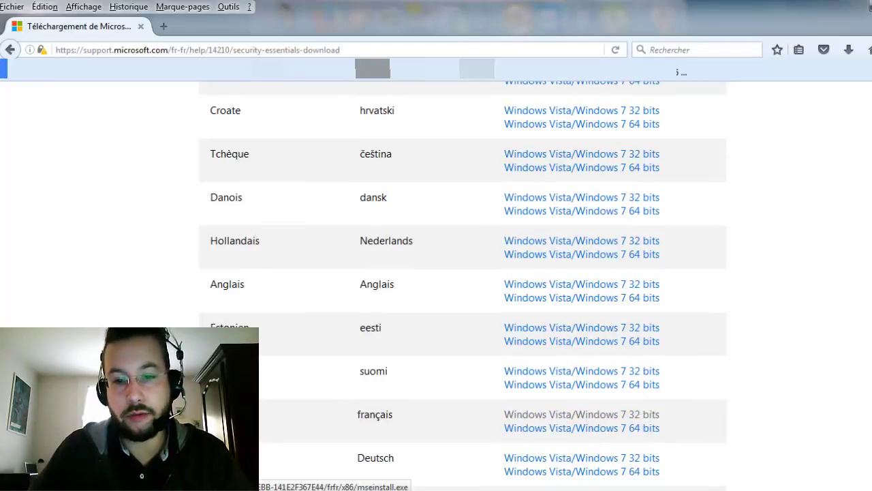
{"action": "scroll", "coordinate": [398, 348], "scroll_direction": "up", "scroll_amount": 15}
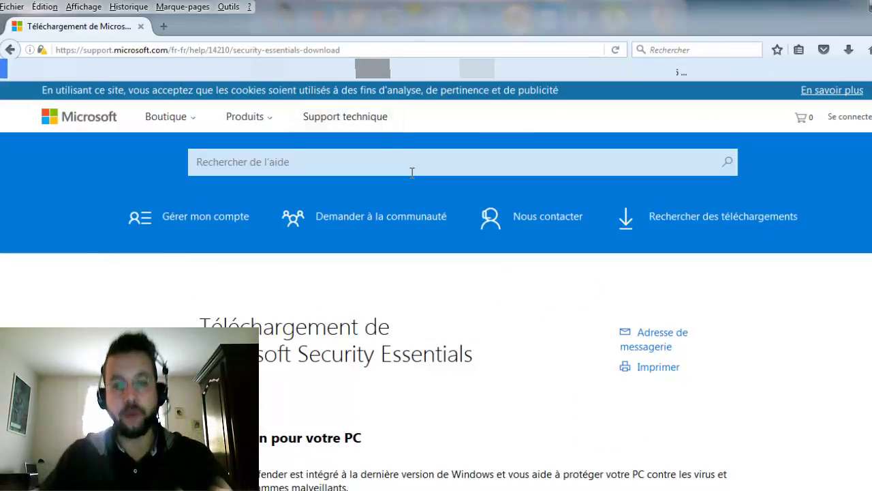
{"action": "scroll", "coordinate": [308, 269], "scroll_direction": "down", "scroll_amount": 3}
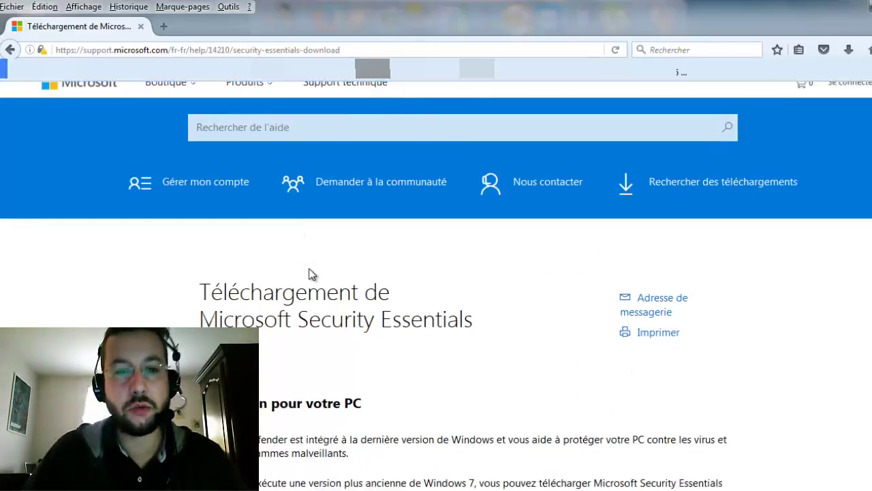
{"action": "scroll", "coordinate": [318, 267], "scroll_direction": "down", "scroll_amount": 2}
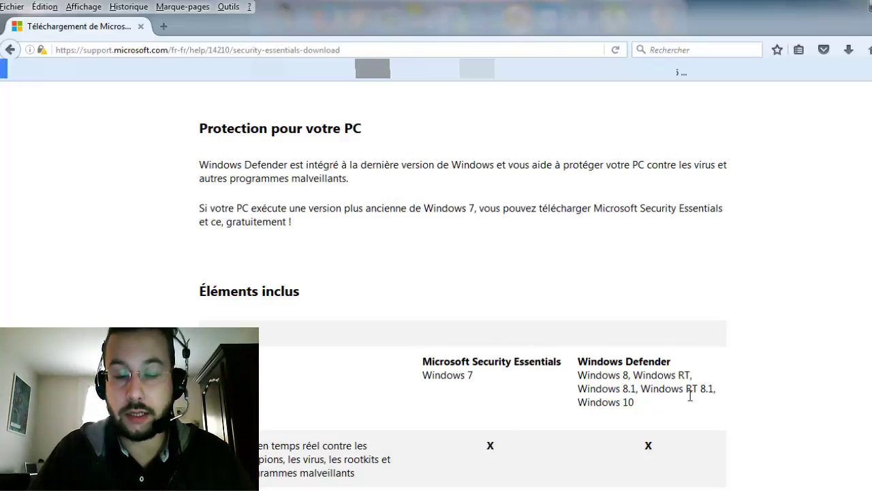
{"action": "scroll", "coordinate": [390, 259], "scroll_direction": "up", "scroll_amount": 4}
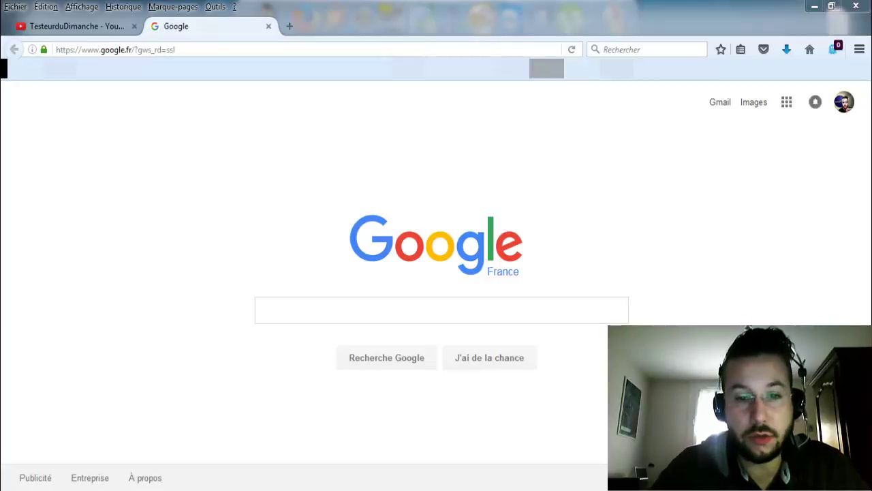
- Search Google for "ghostery" and open the Ghostery extension page on the Mozilla add-ons site
{"action": "left_click", "coordinate": [289, 304]}
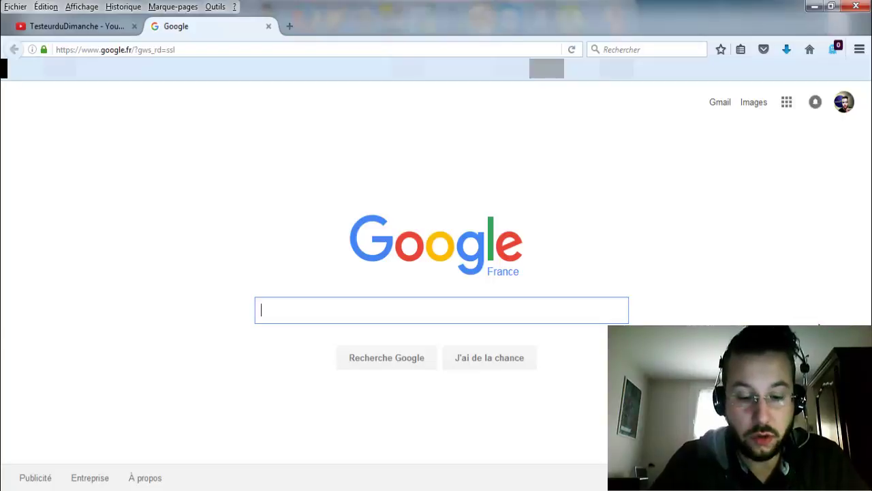
{"action": "type", "text": "gh"}
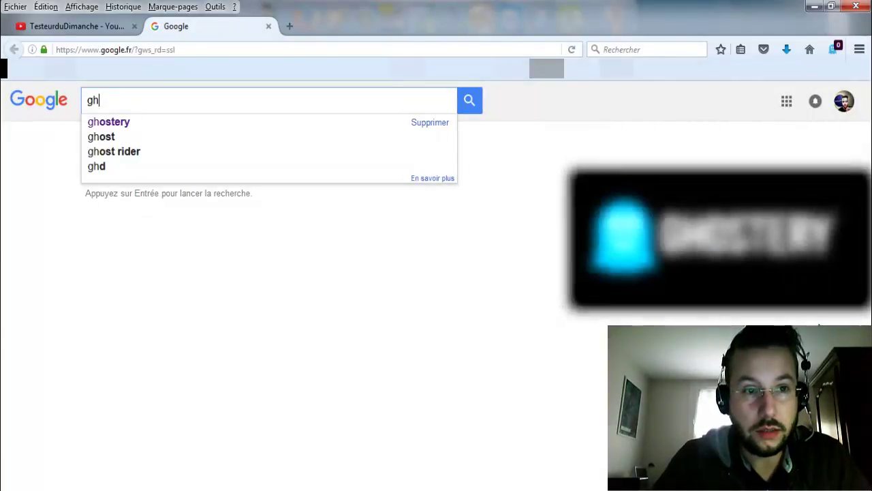
{"action": "type", "text": "ost"}
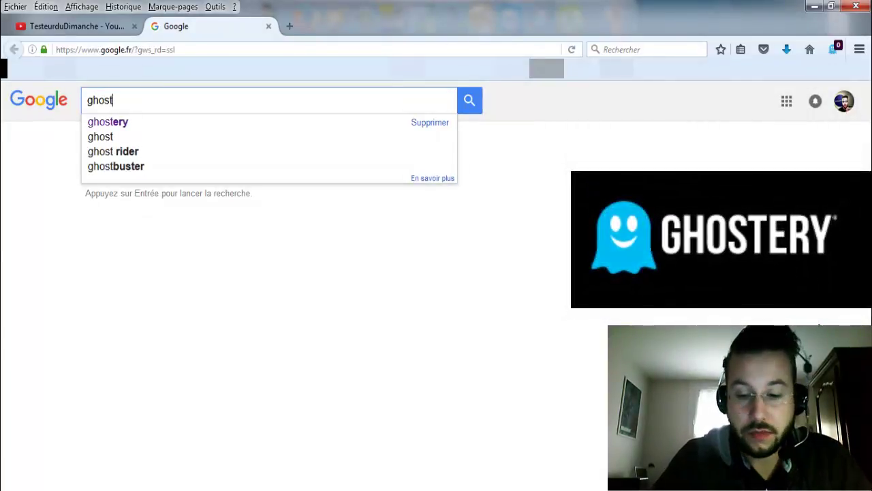
{"action": "type", "text": "ery"}
{"action": "key", "text": "Return"}
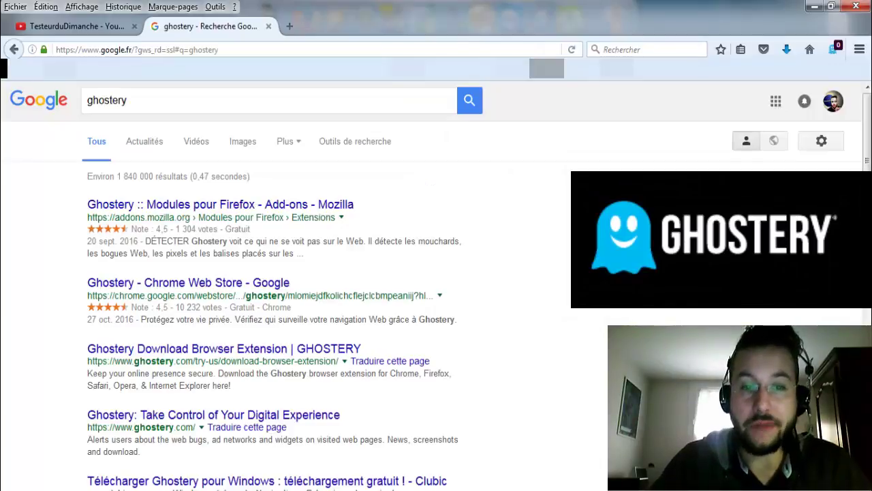
{"action": "left_click", "coordinate": [207, 213]}
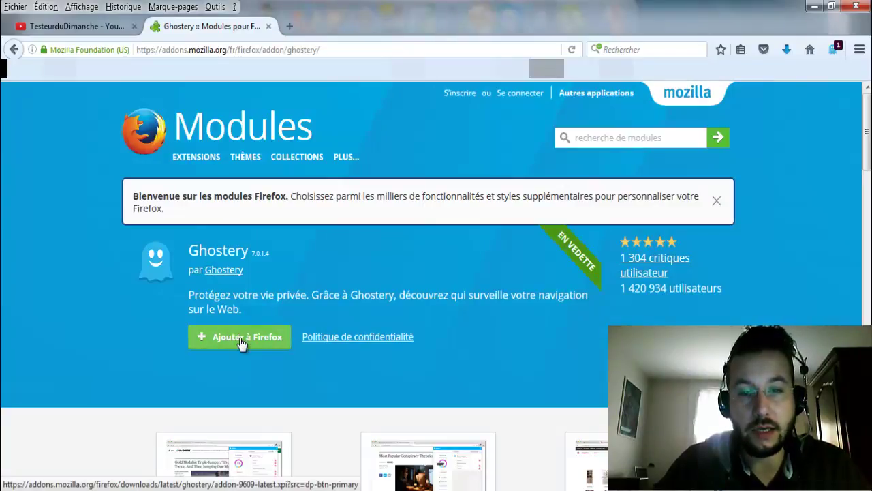
- Install the Ghostery add-on in Firefox and briefly view its results for the add-on page
{"action": "left_click", "coordinate": [240, 341]}
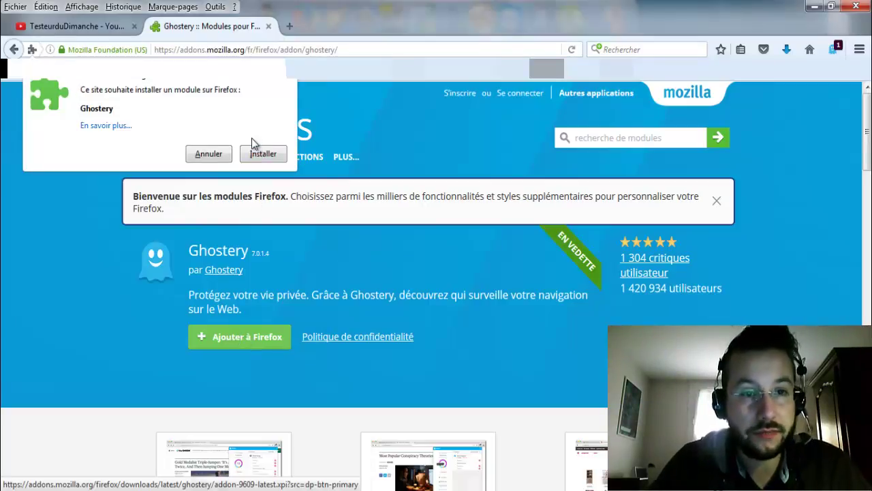
{"action": "left_click", "coordinate": [263, 154]}
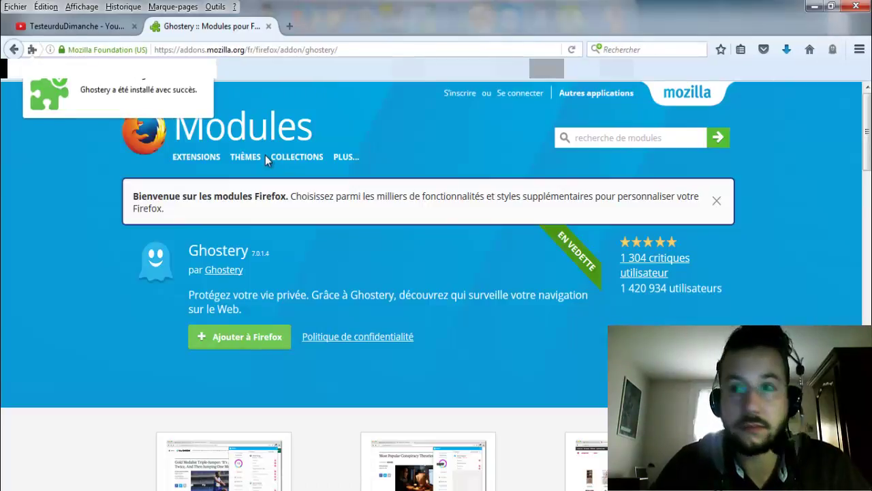
{"action": "left_click", "coordinate": [833, 50]}
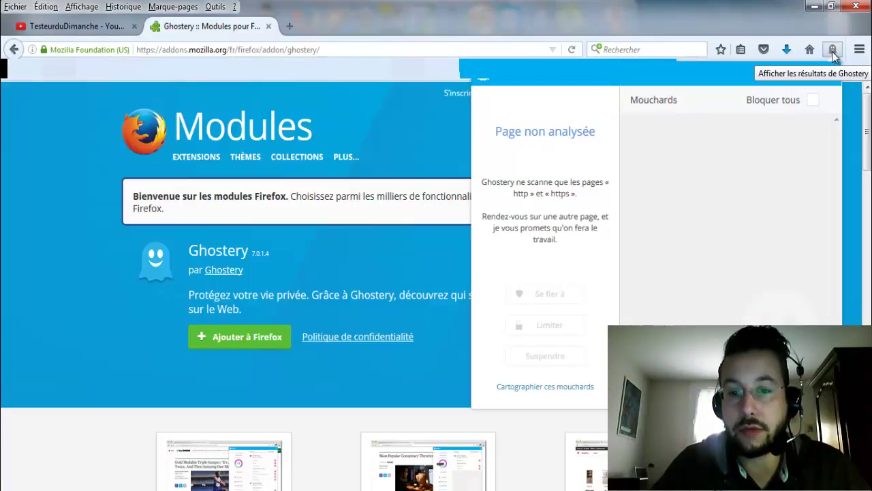
{"action": "left_click", "coordinate": [832, 50]}
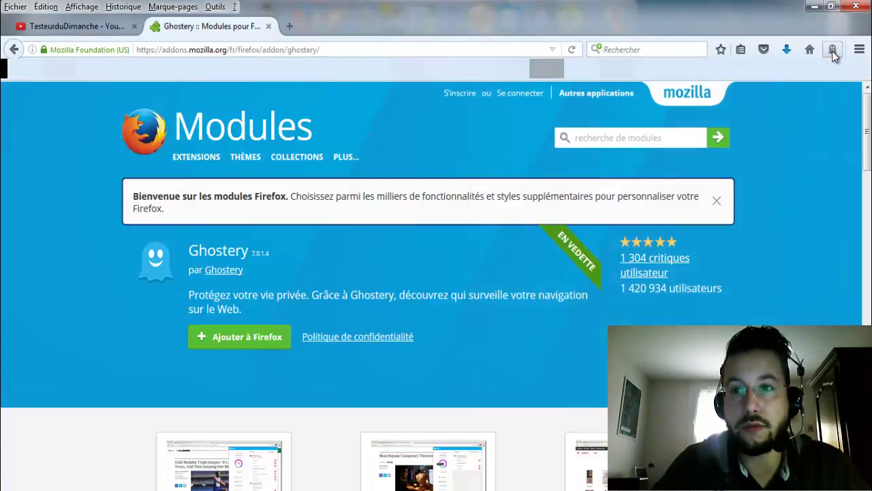
- Open Amazon.fr through a Google search for "amazon" and check Ghostery's tracker results for the site
{"action": "left_click", "coordinate": [17, 80]}
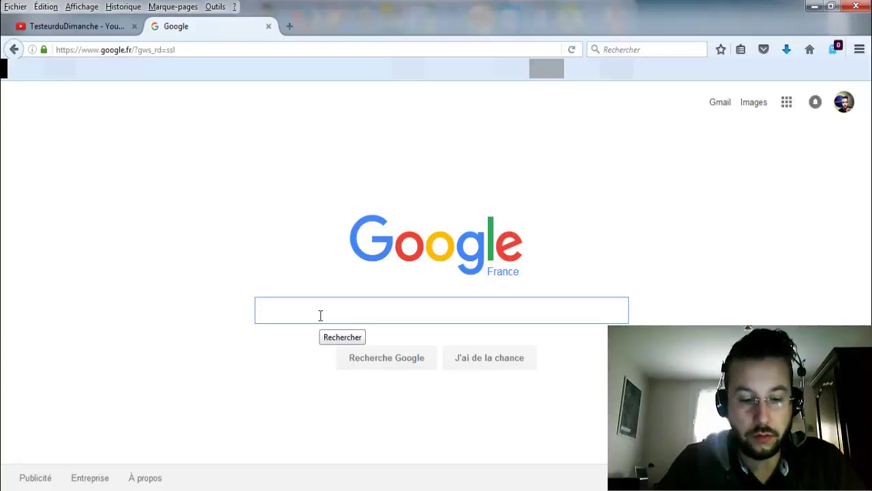
{"action": "type", "text": "amazon"}
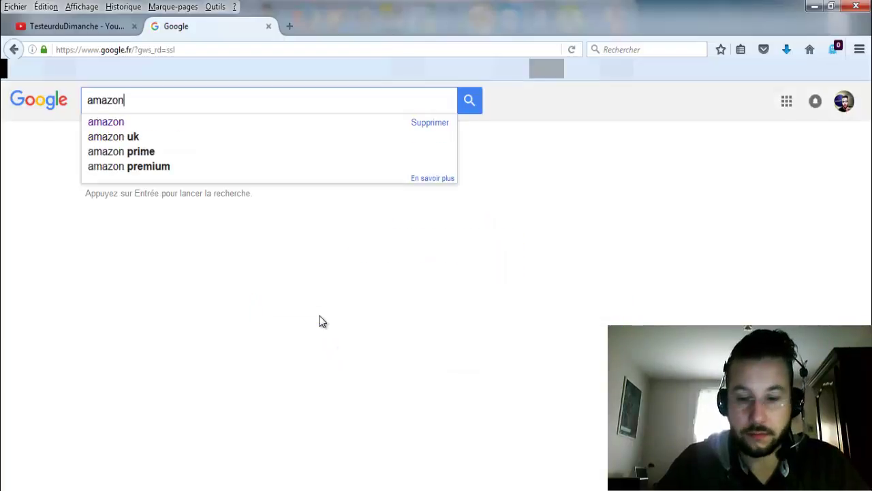
{"action": "key", "text": "Return"}
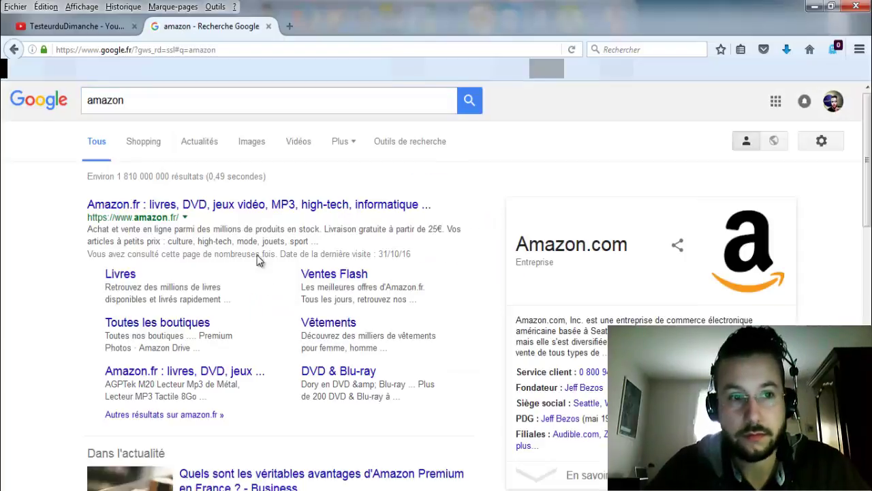
{"action": "left_click", "coordinate": [254, 213]}
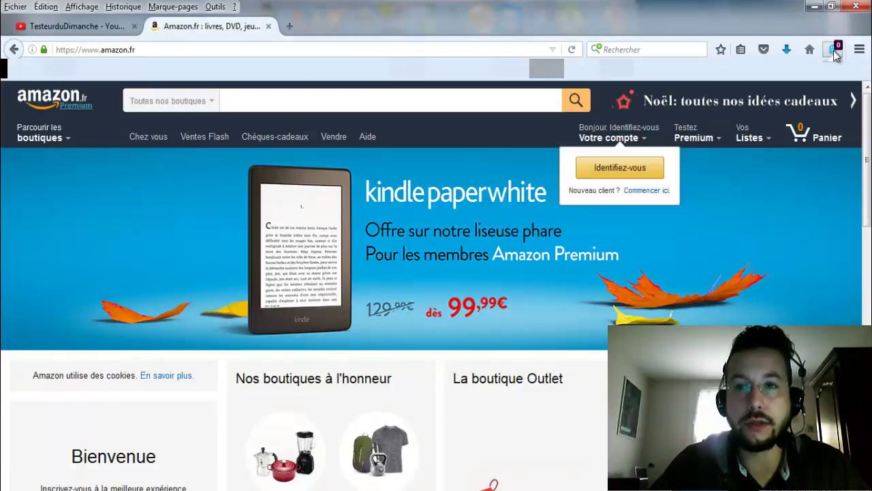
{"action": "left_click", "coordinate": [834, 52]}
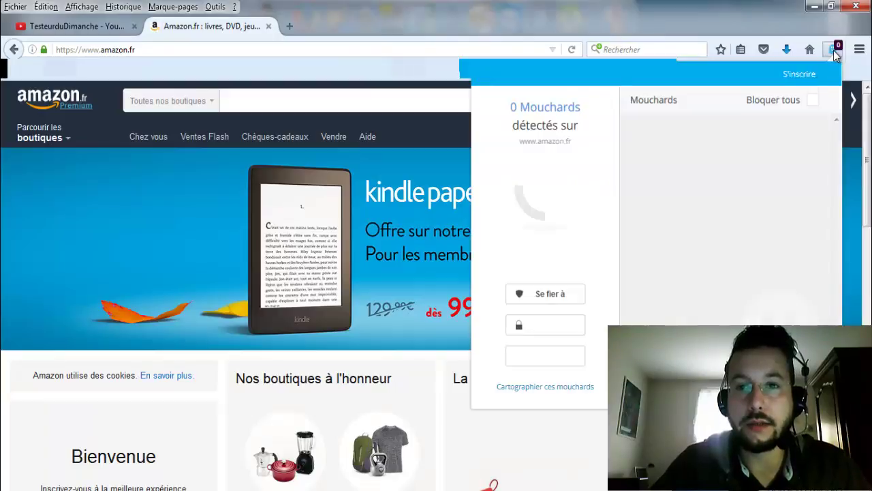
{"action": "left_click", "coordinate": [836, 54]}
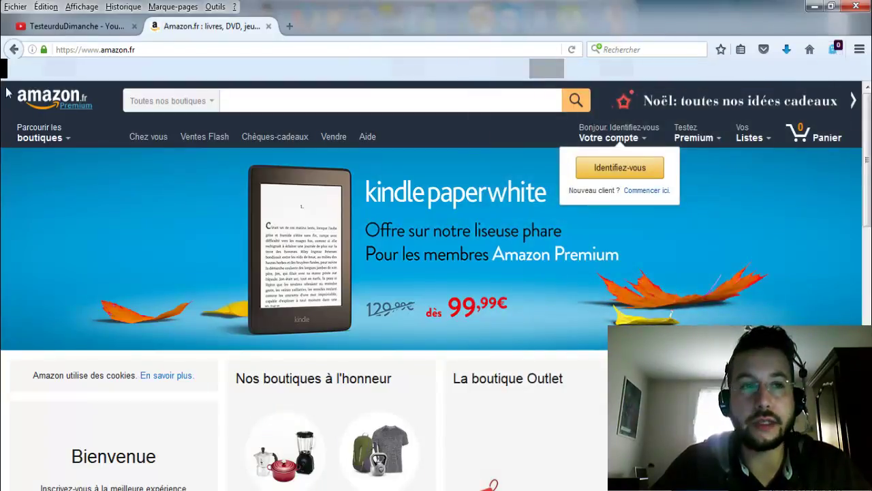
- Return to the Google results, search for "cdiscount" and open the Cdiscount.com website
{"action": "left_click", "coordinate": [13, 49]}
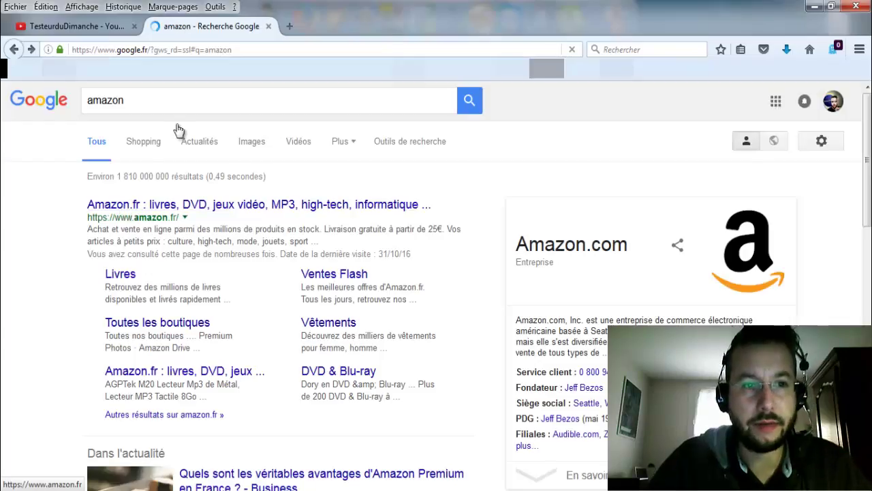
{"action": "double_click", "coordinate": [163, 102]}
{"action": "type", "text": "cdiscount"}
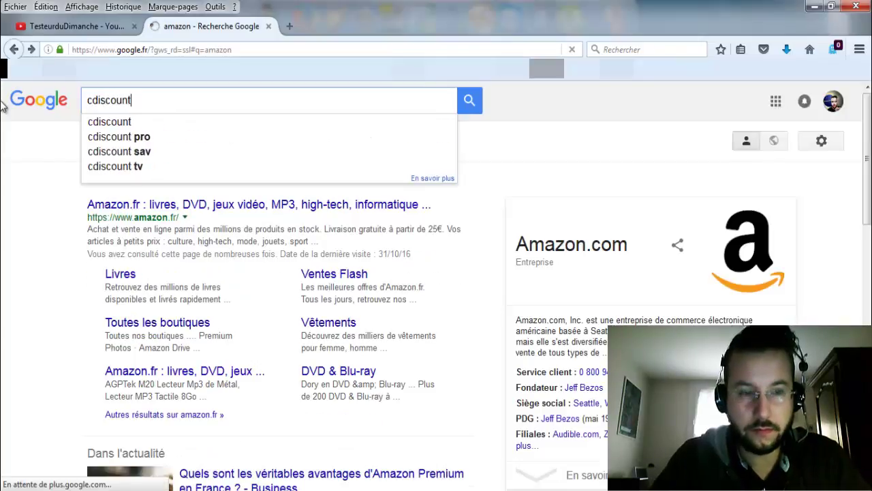
{"action": "key", "text": "Return"}
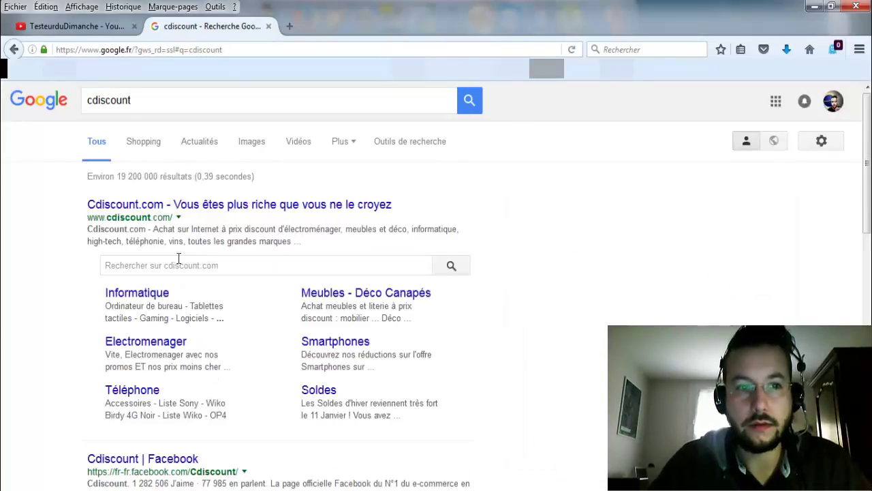
{"action": "left_click", "coordinate": [174, 213]}
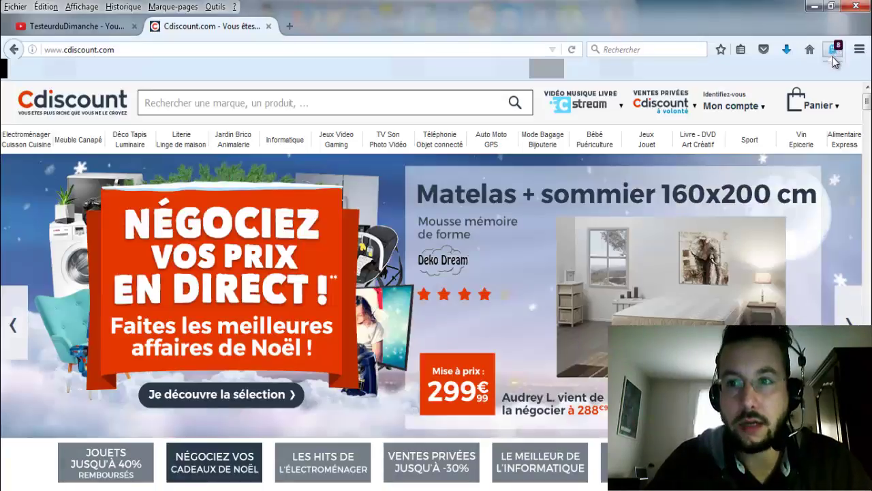
- Examine Ghostery's list of detected and blocked trackers on Cdiscount.com, including advertising and site analytics, and close it
{"action": "left_click", "coordinate": [838, 53]}
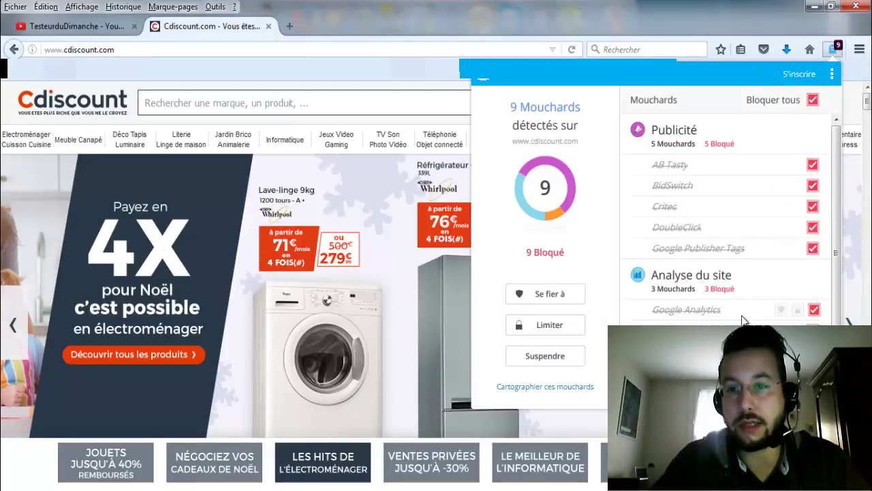
{"action": "scroll", "coordinate": [722, 310], "scroll_direction": "down", "scroll_amount": 1}
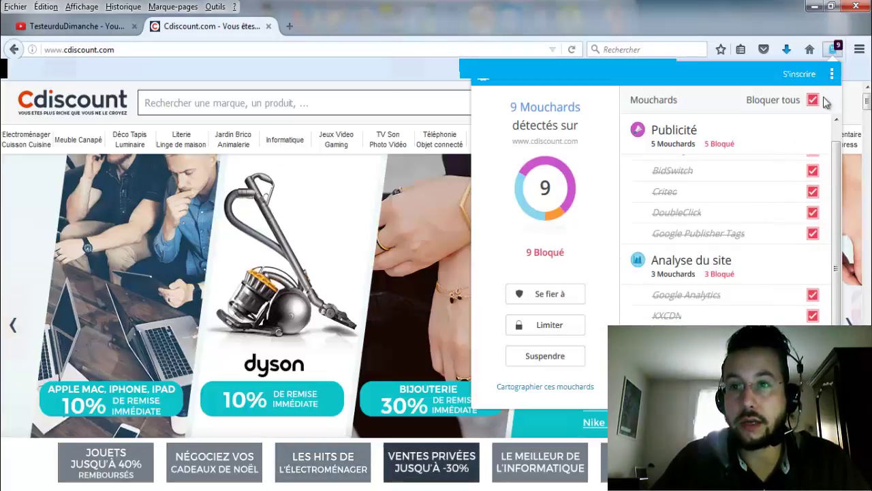
{"action": "left_click", "coordinate": [833, 52]}
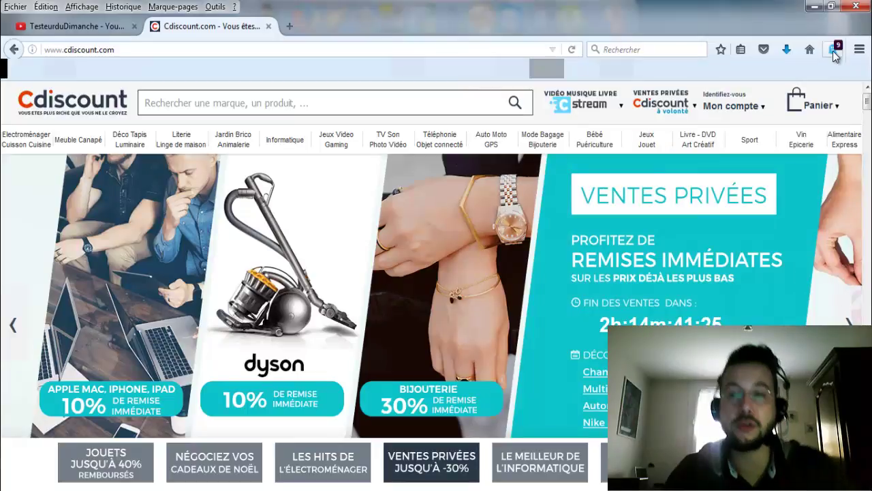